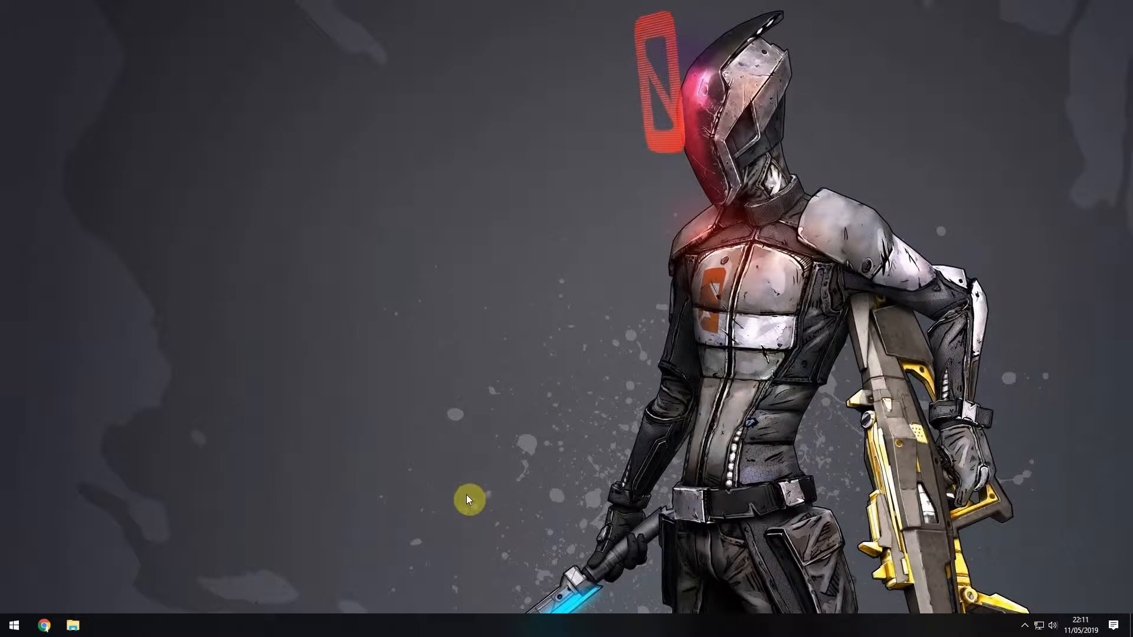
Step: Open Task Manager and sort the running processes by disk usage
right_click(316, 623)
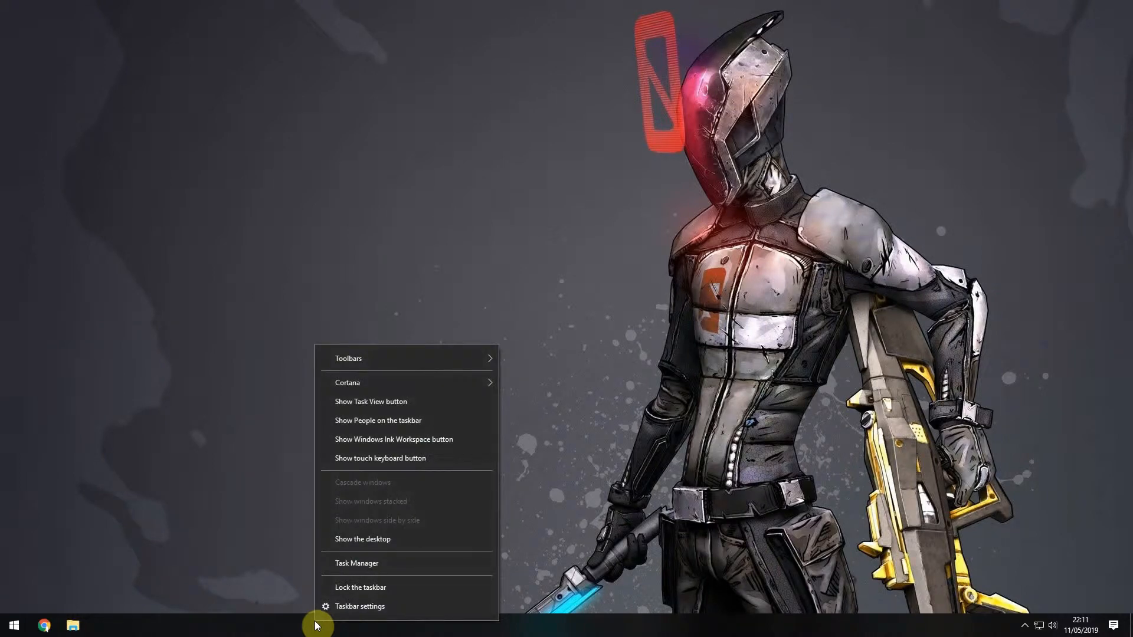
click(359, 566)
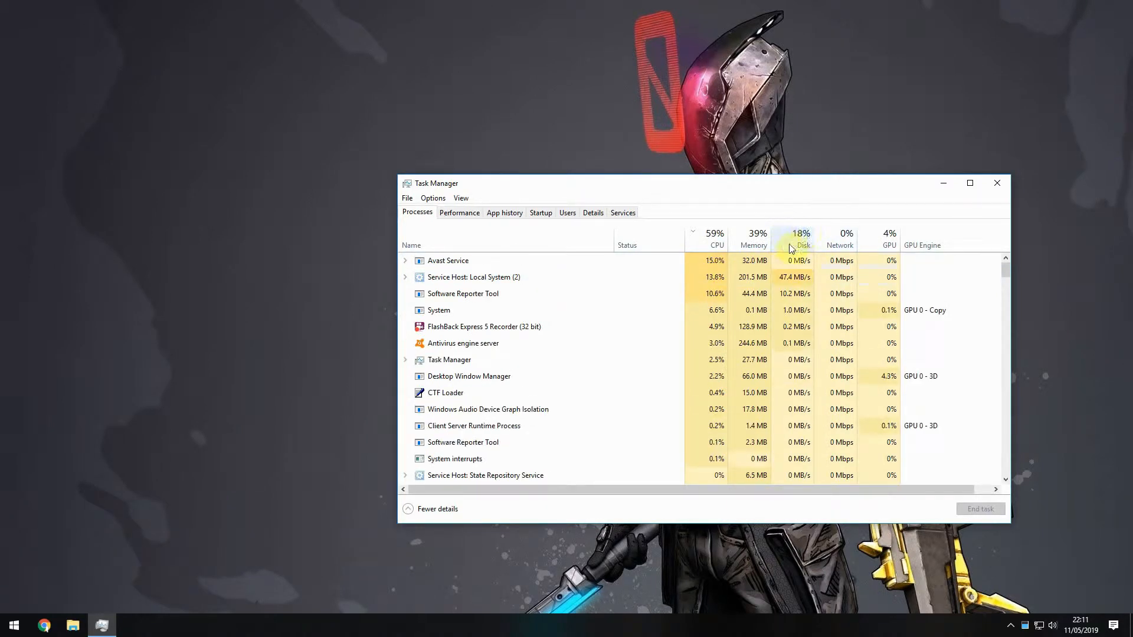
click(794, 243)
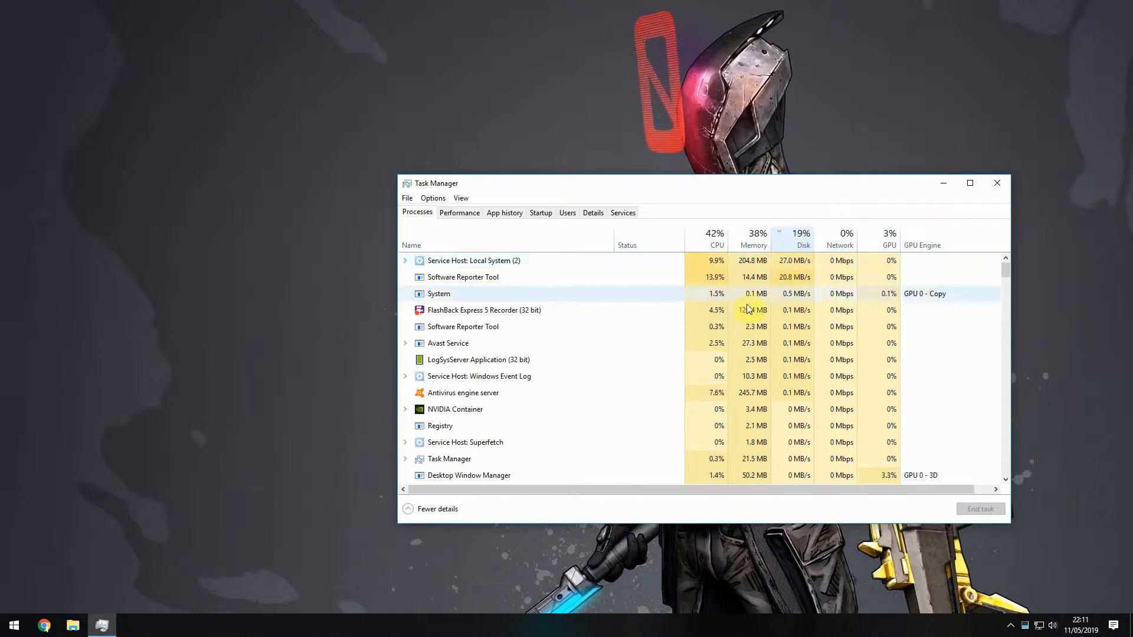
Step: View the performance graphs of Disk 1 (C:) and open Resource Monitor
click(459, 215)
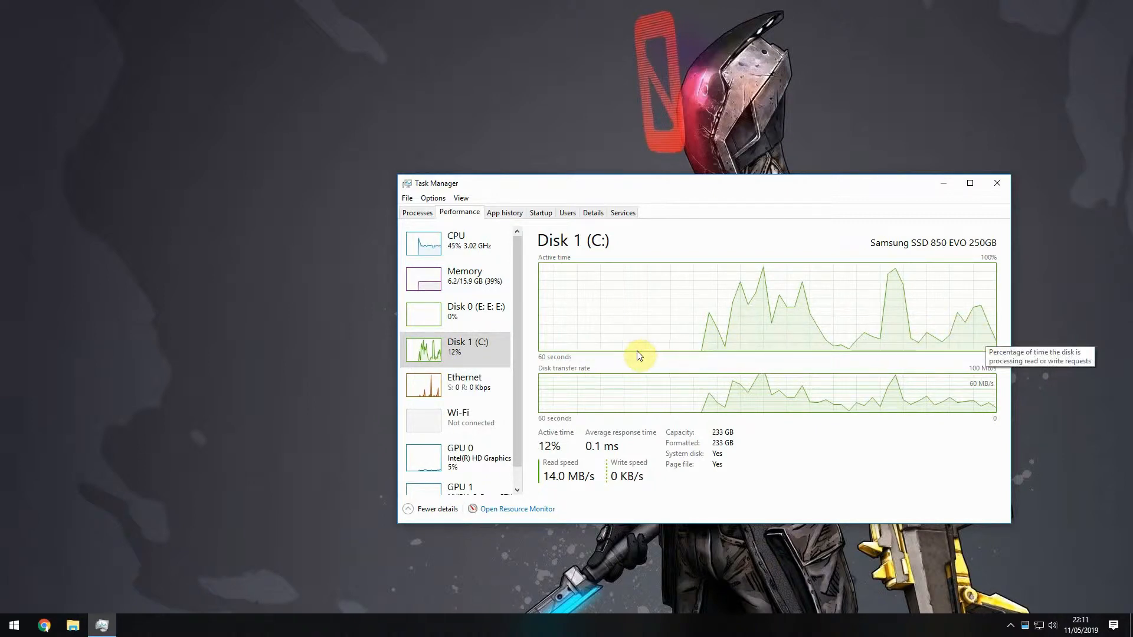
click(515, 515)
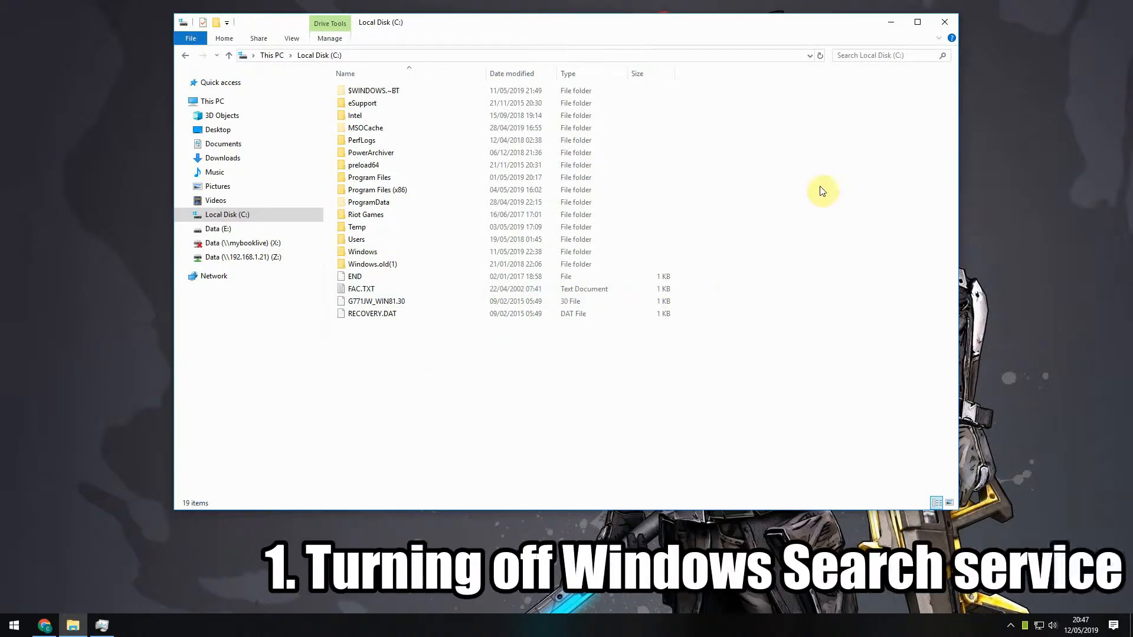
Step: Search Local Disk (C:) for "hosts" in File Explorer
click(856, 56)
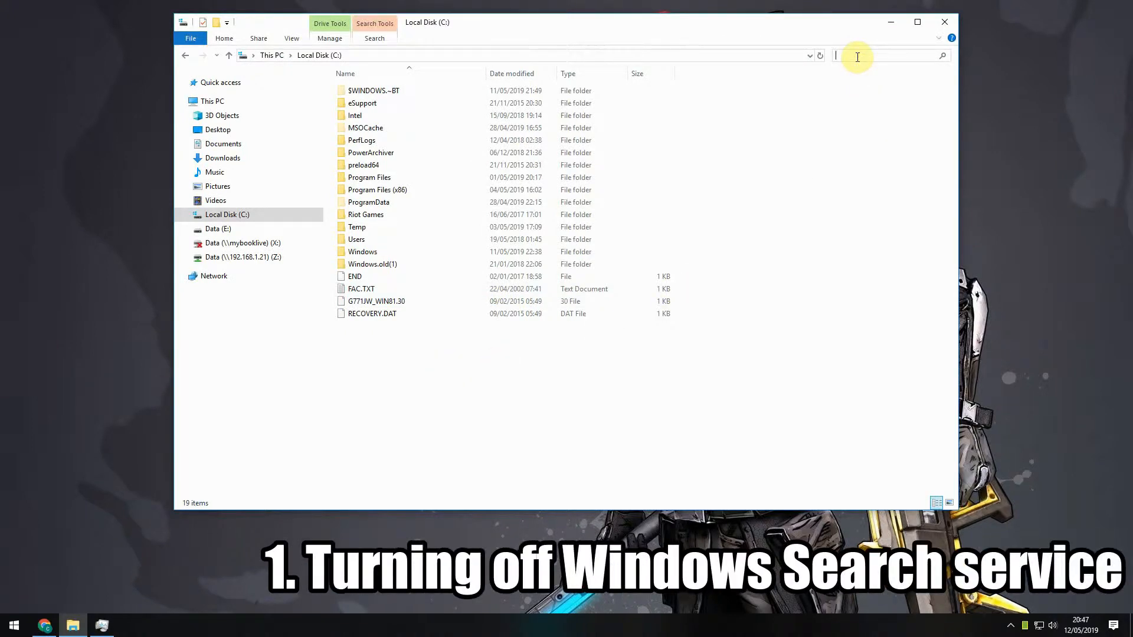
text(hosts)
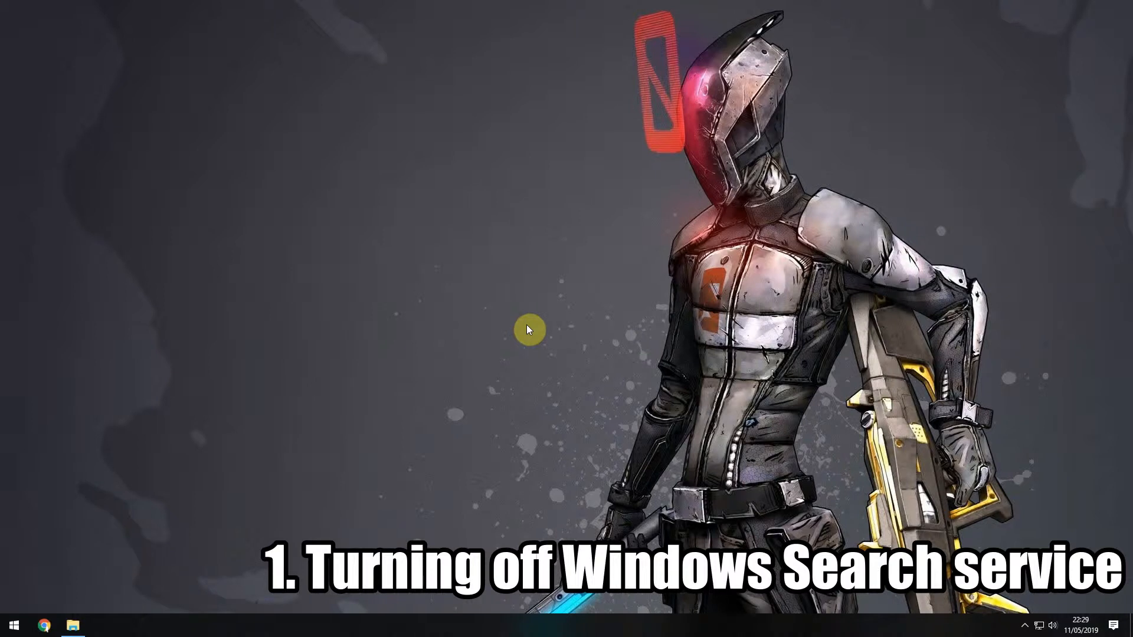
Step: Run services.msc to open the Services console and sort the services by name in descending order
key(super+r)
text(SERVICES)
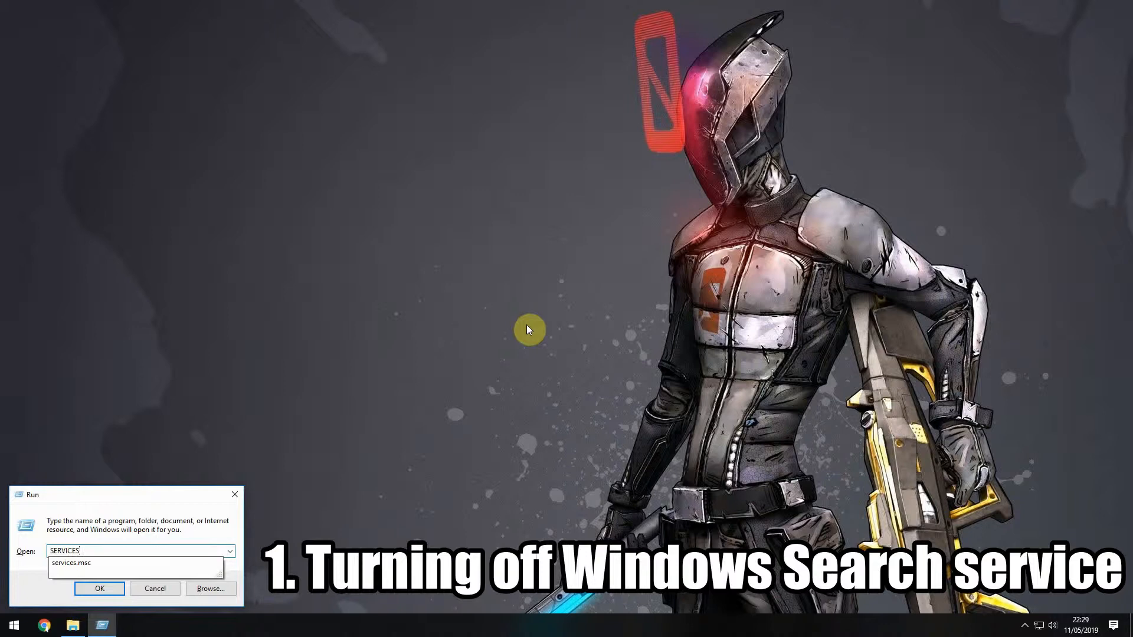
text(.MSC)
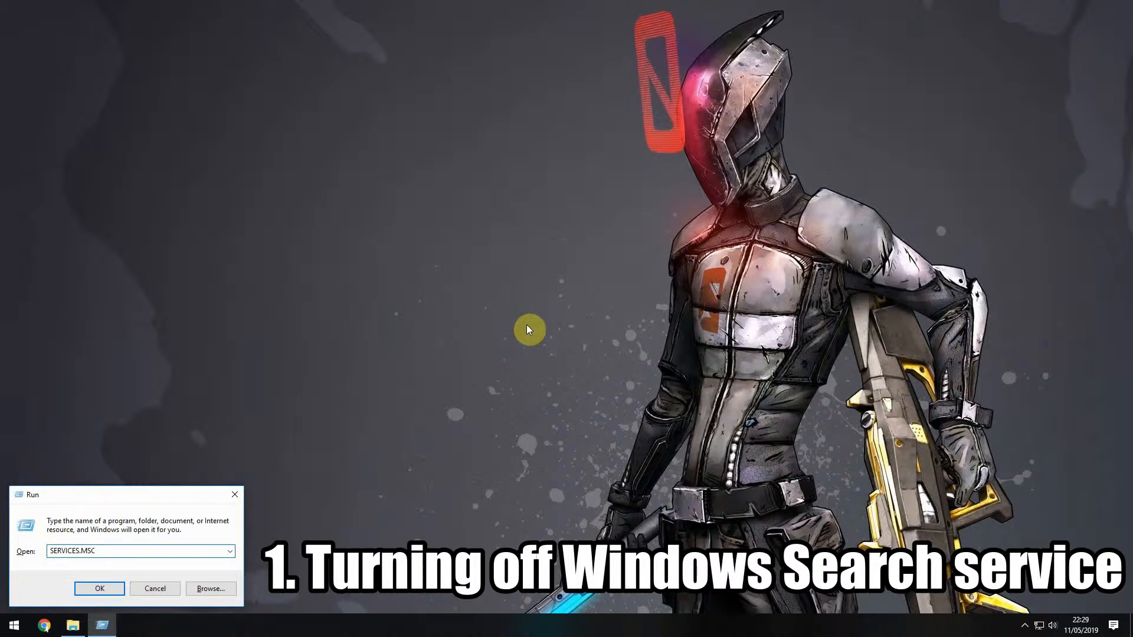
key(Return)
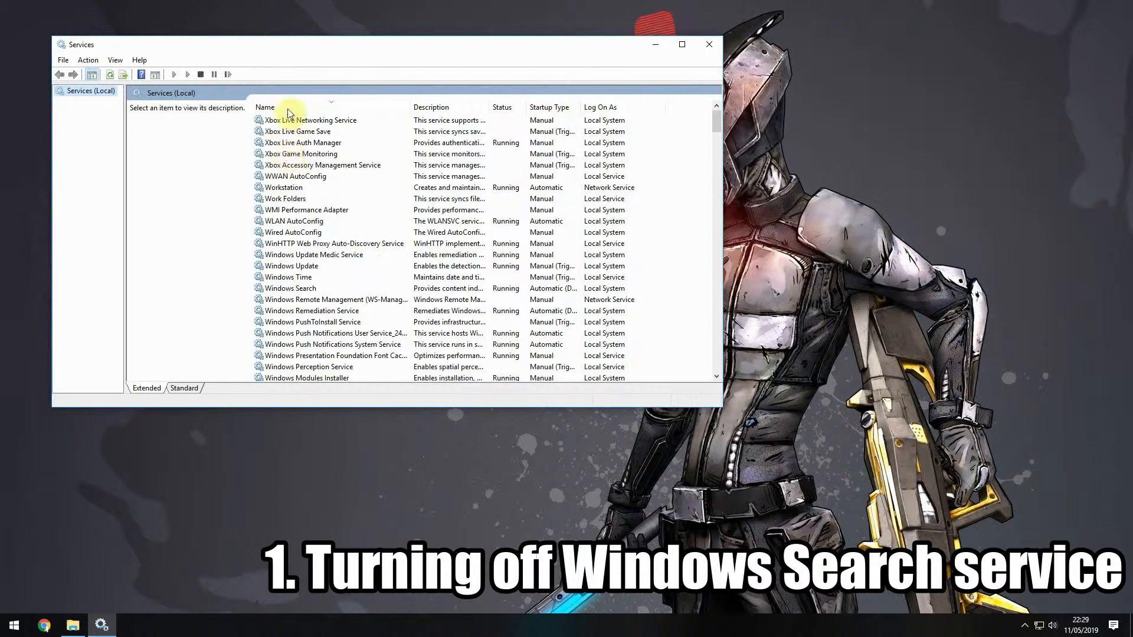
click(314, 109)
click(316, 109)
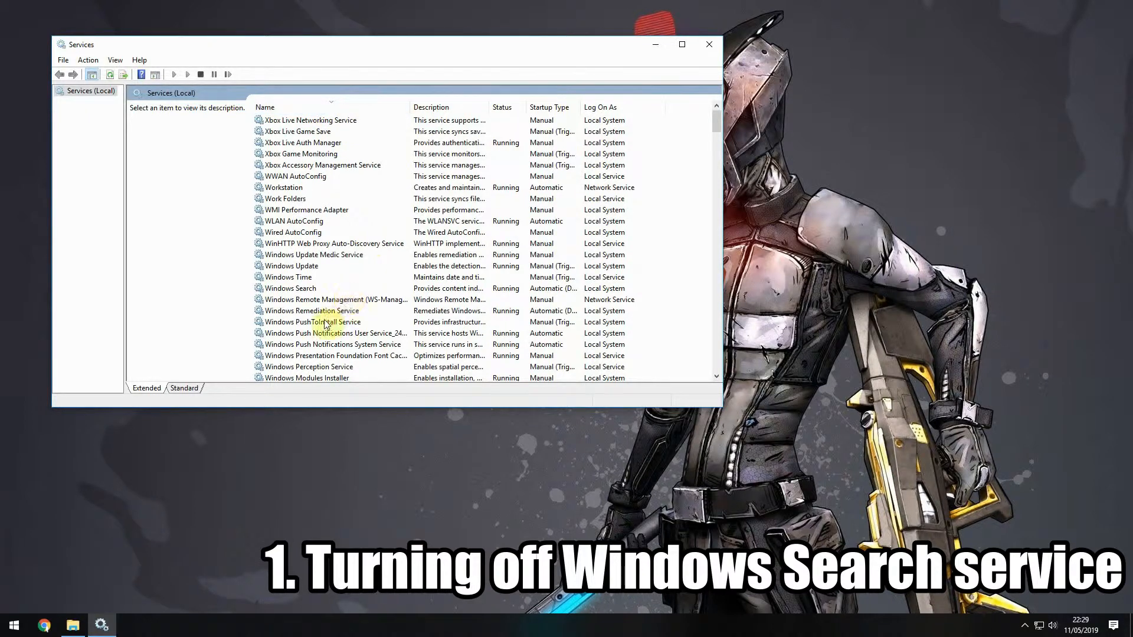
Step: Open the properties of the Windows Search service and stop the service
click(301, 289)
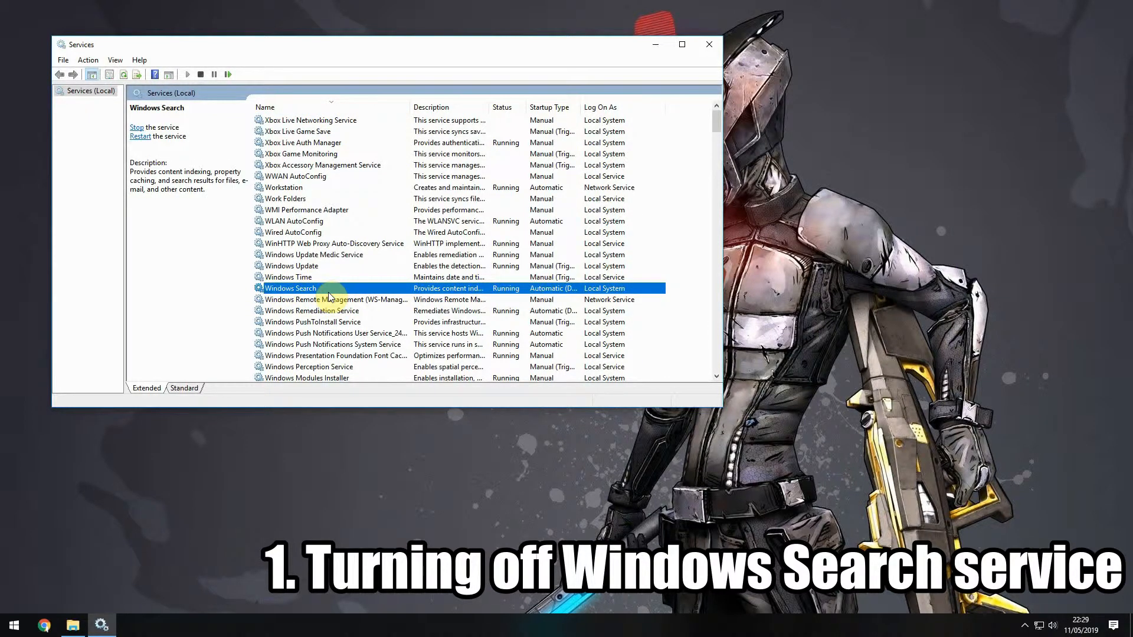
double_click(329, 292)
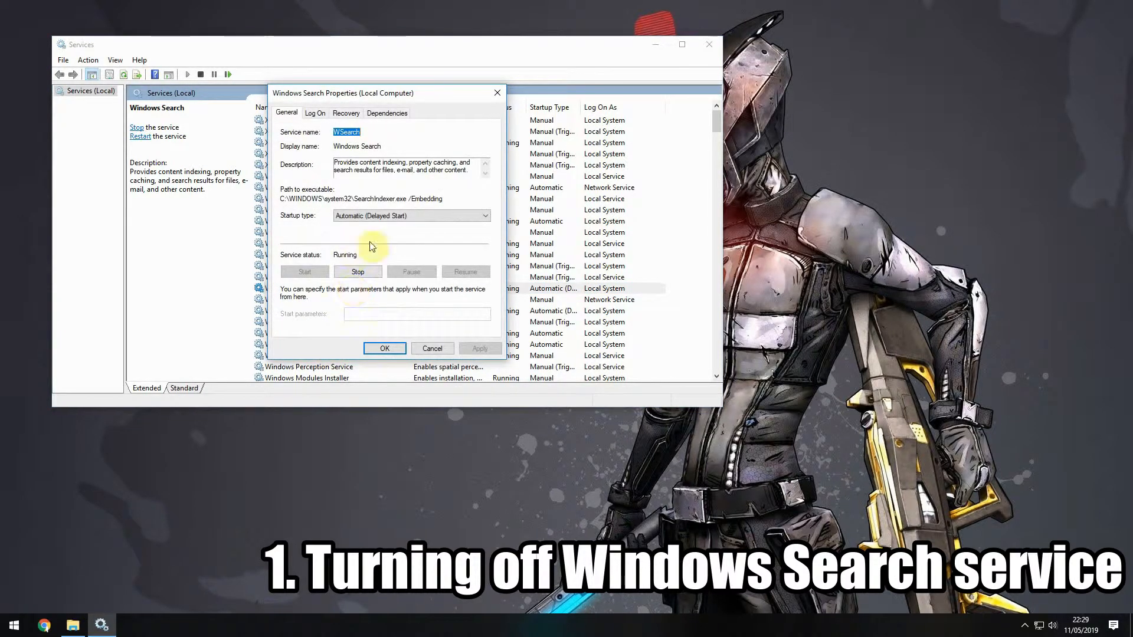
click(358, 272)
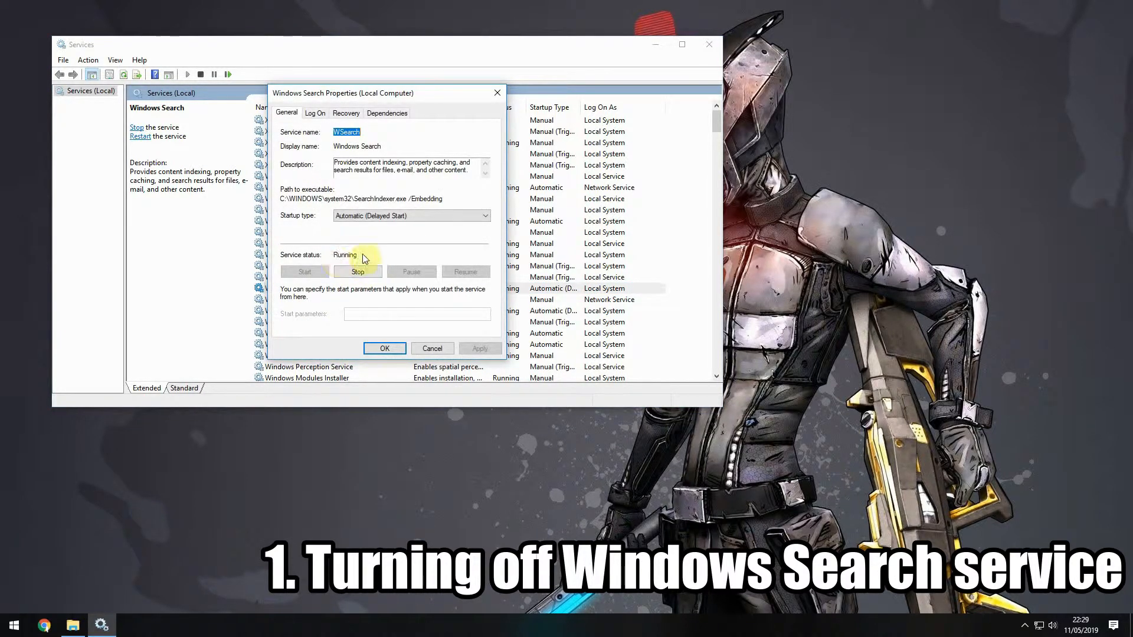
click(360, 275)
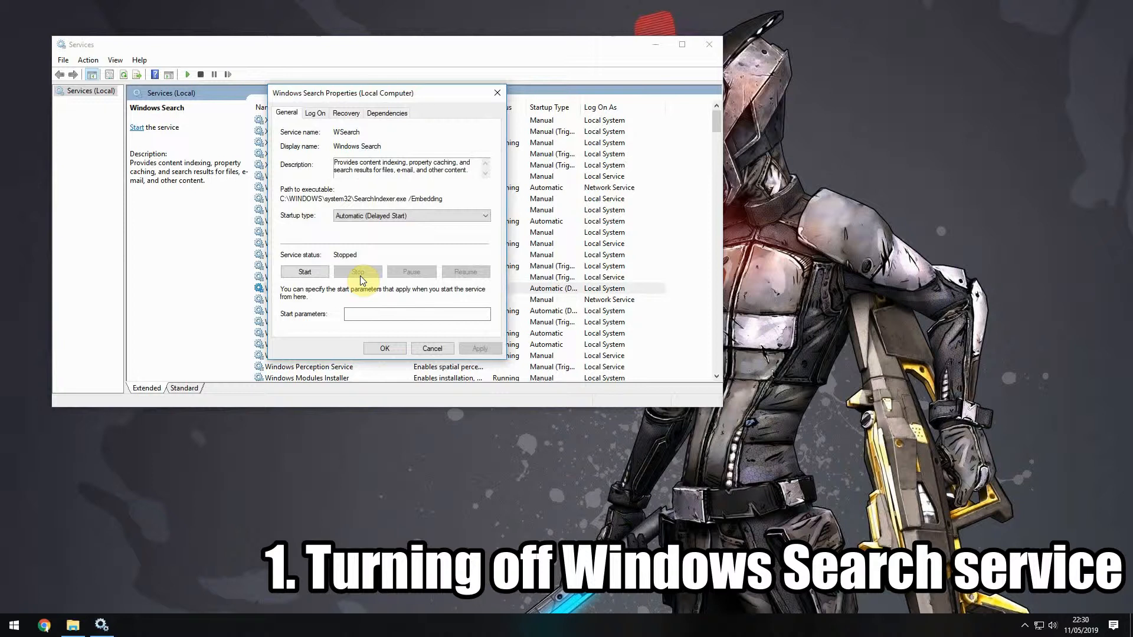
Step: Set the Windows Search service's startup type to Disabled, apply it and close the properties
click(422, 217)
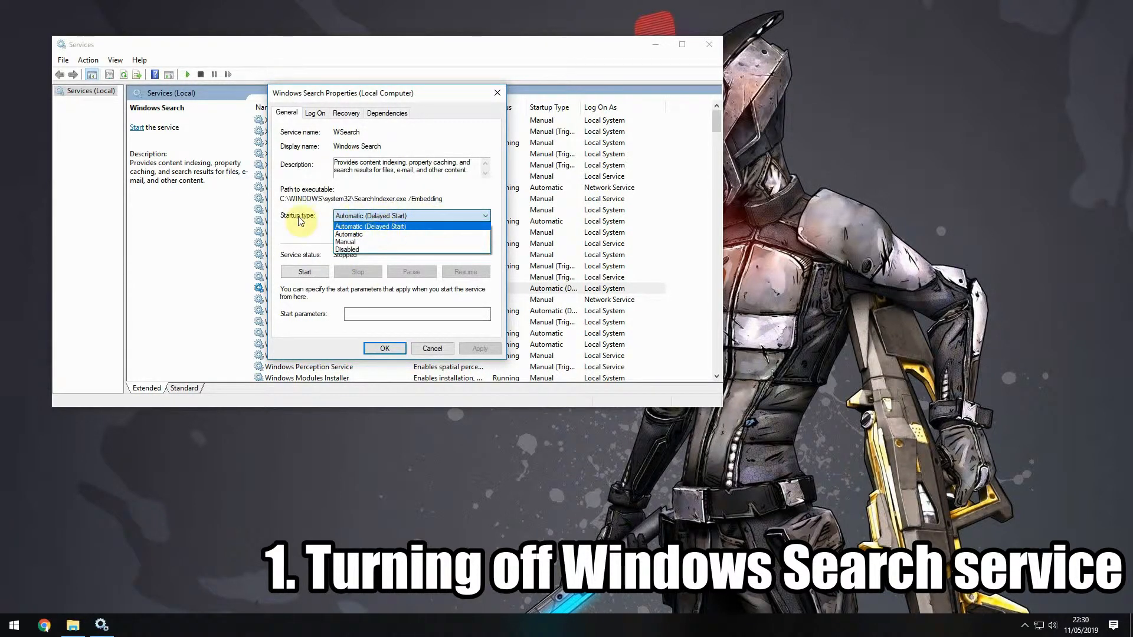
click(373, 249)
click(478, 349)
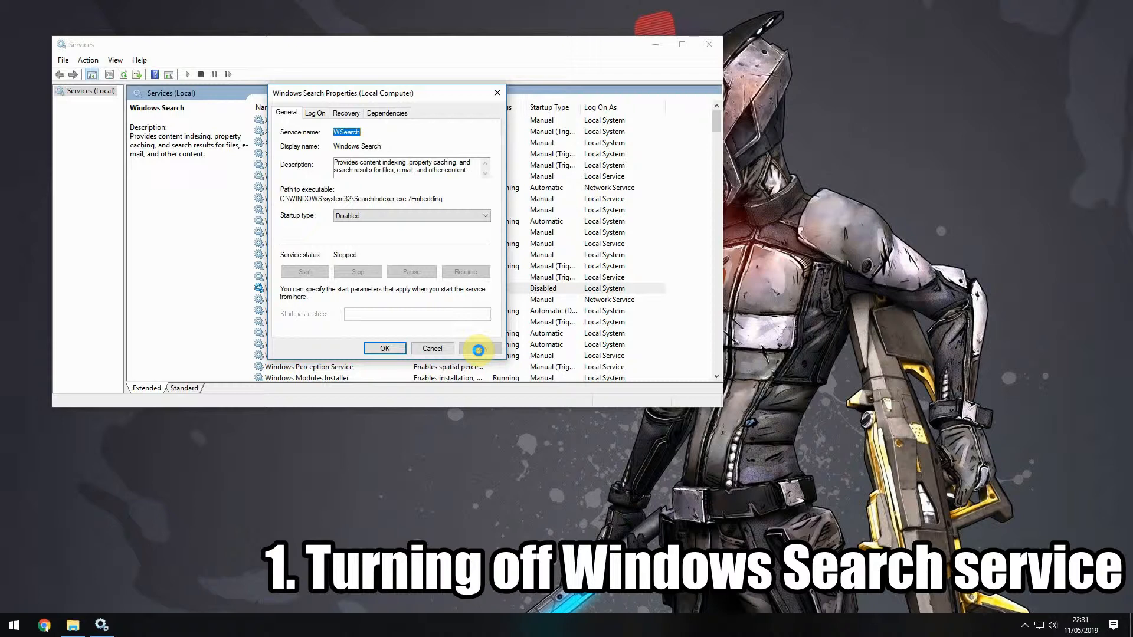
click(392, 349)
Step: Find the Superfetch service in the list, open its properties and stop the service
click(394, 248)
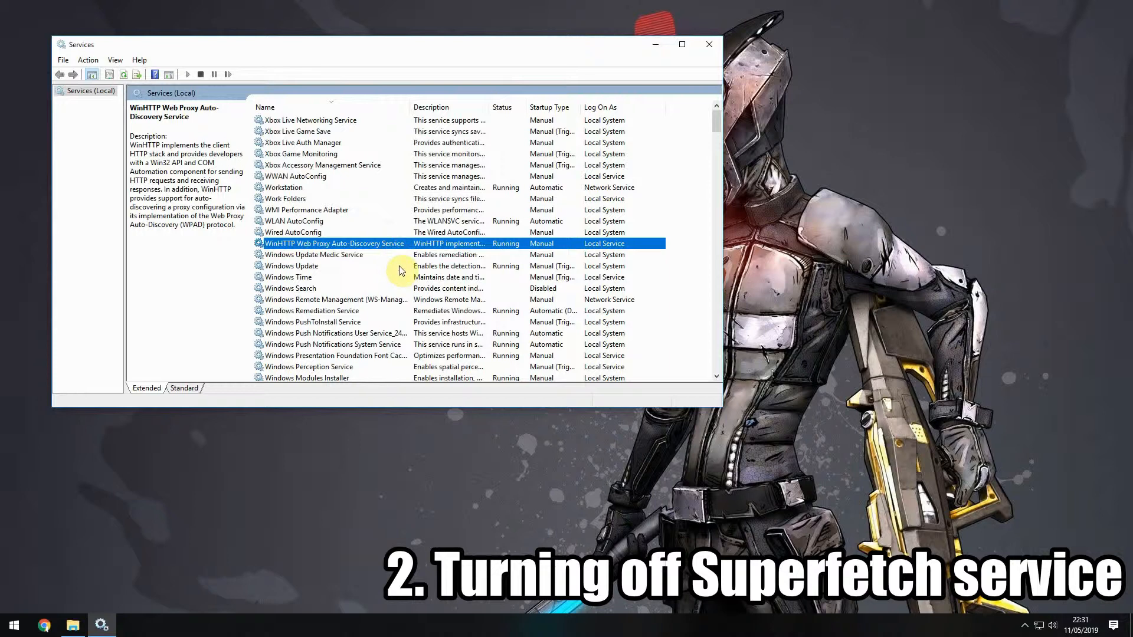
text(superfetch)
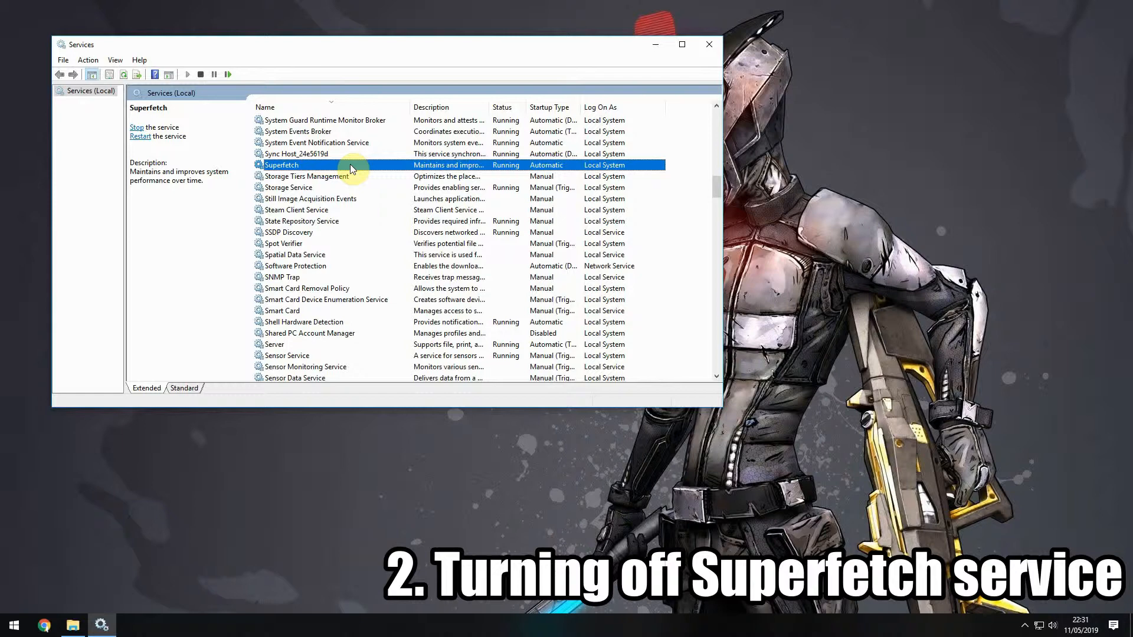
double_click(350, 167)
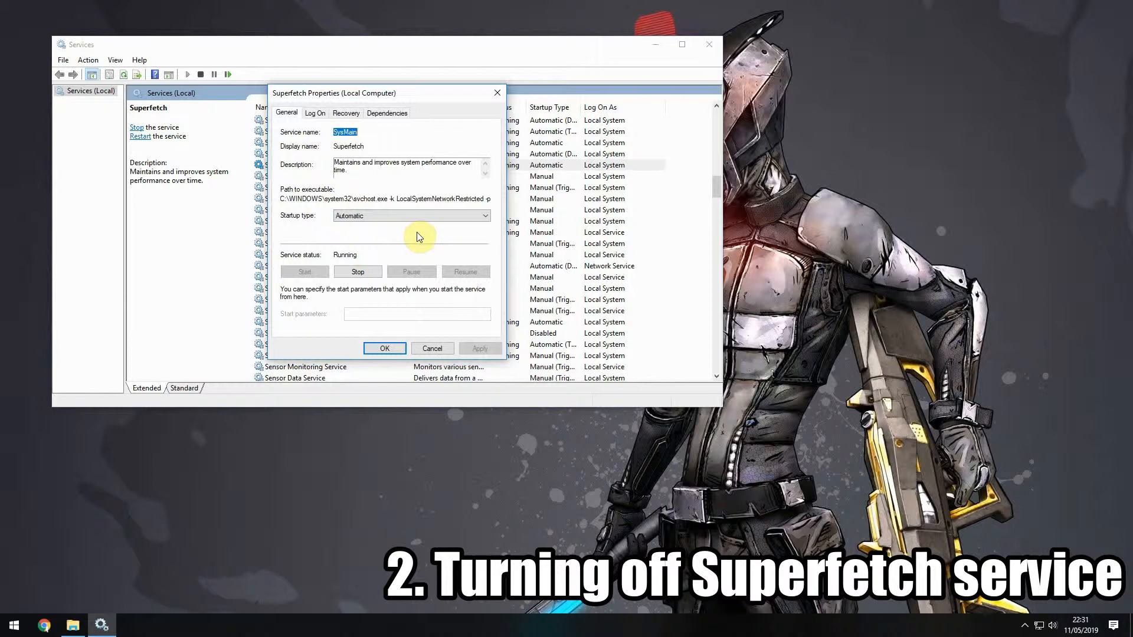
click(362, 275)
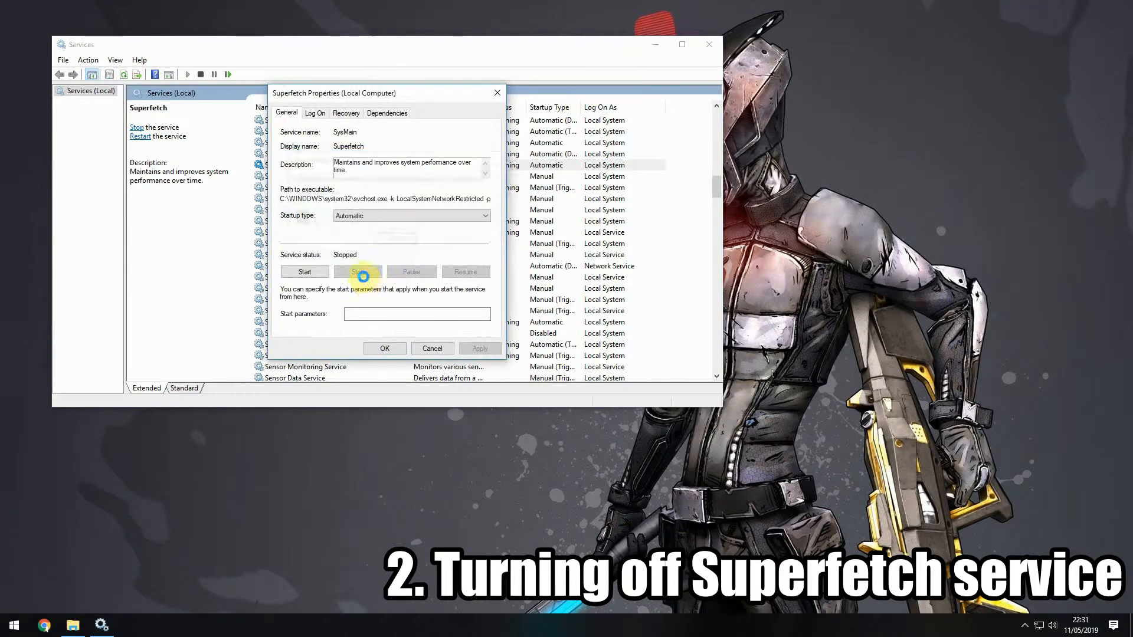
Step: Set the Superfetch service's startup type to Disabled and apply the change
click(396, 218)
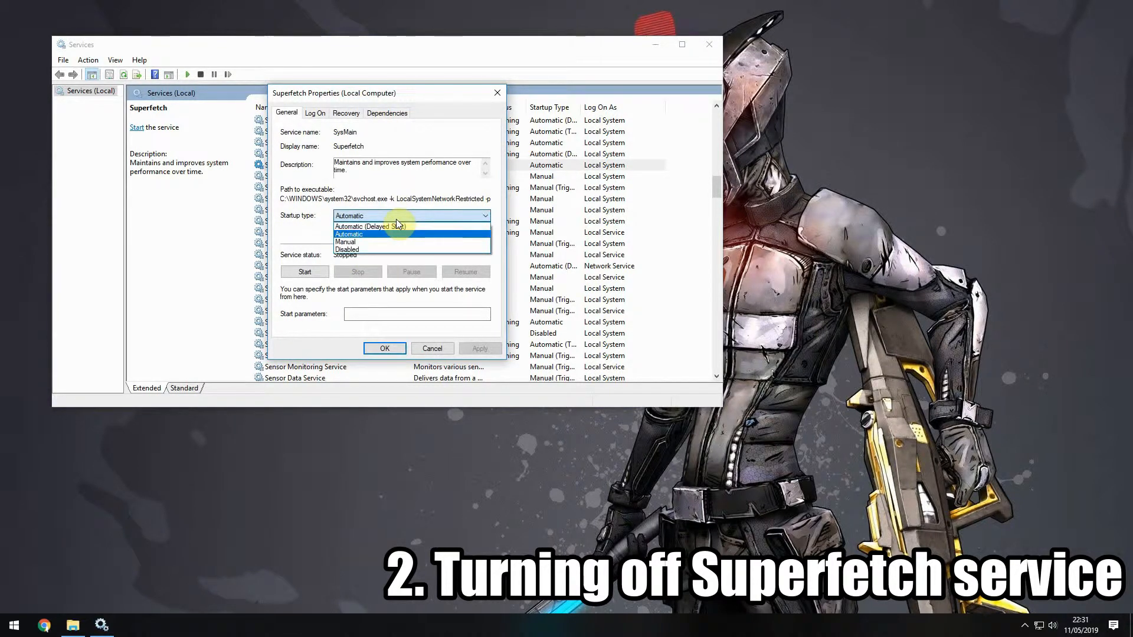
click(373, 249)
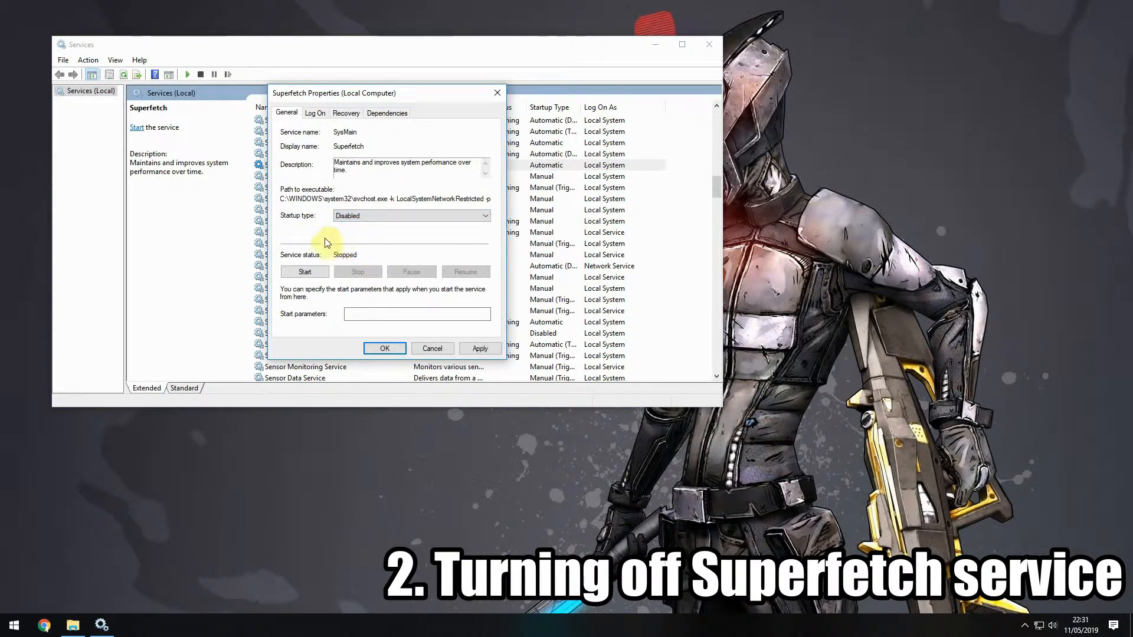
click(478, 350)
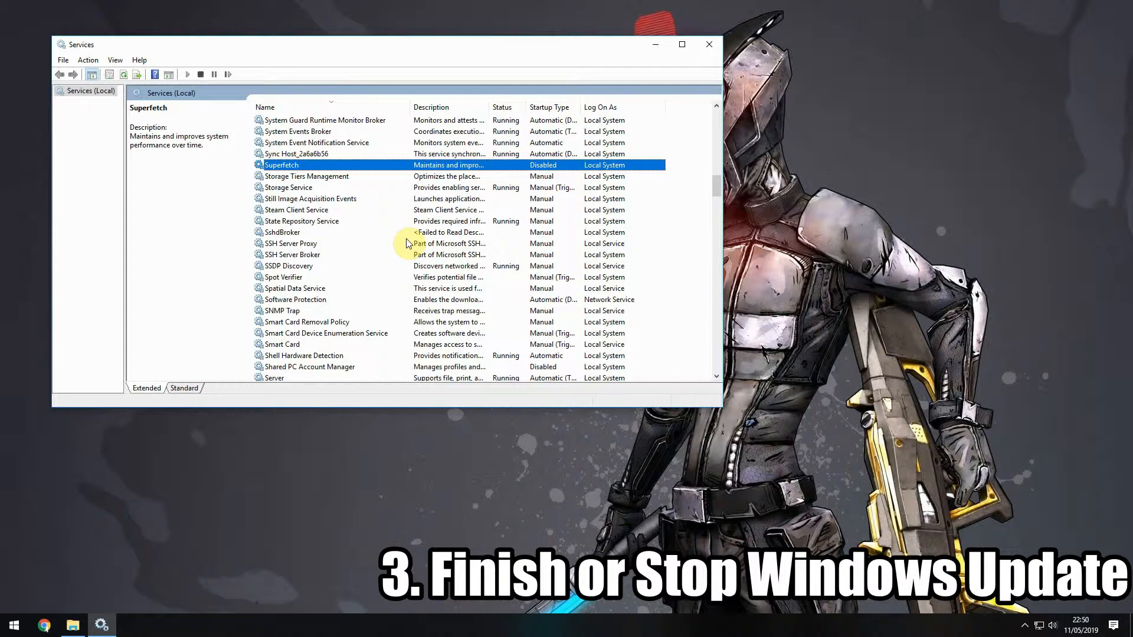
Step: Examine the properties of the Windows Update service and close them without making changes
text(wind)
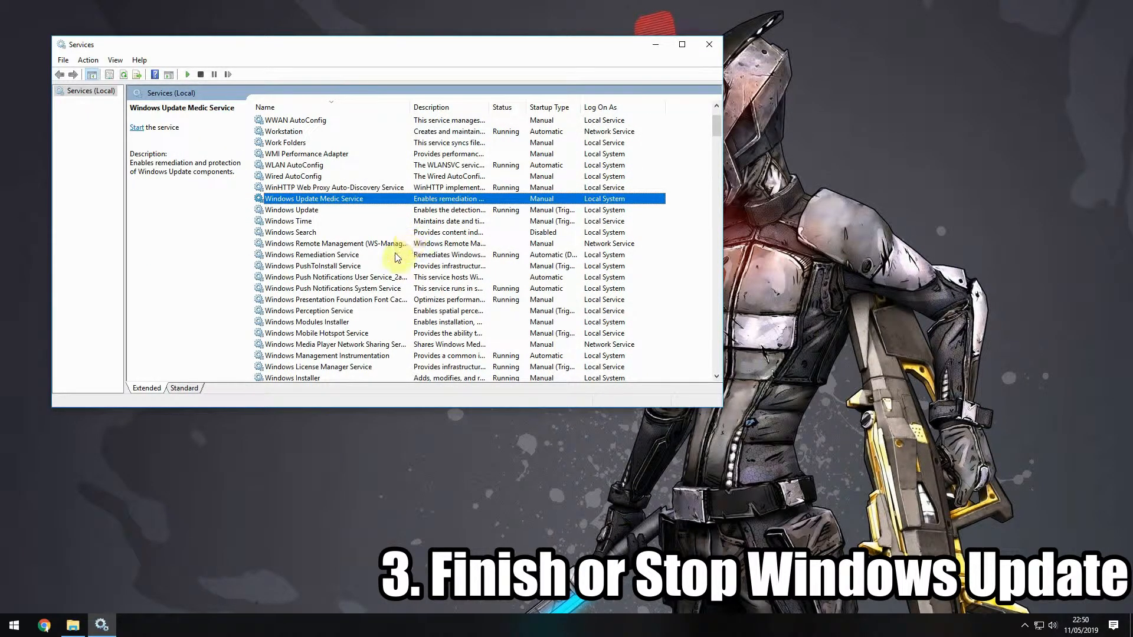
double_click(346, 211)
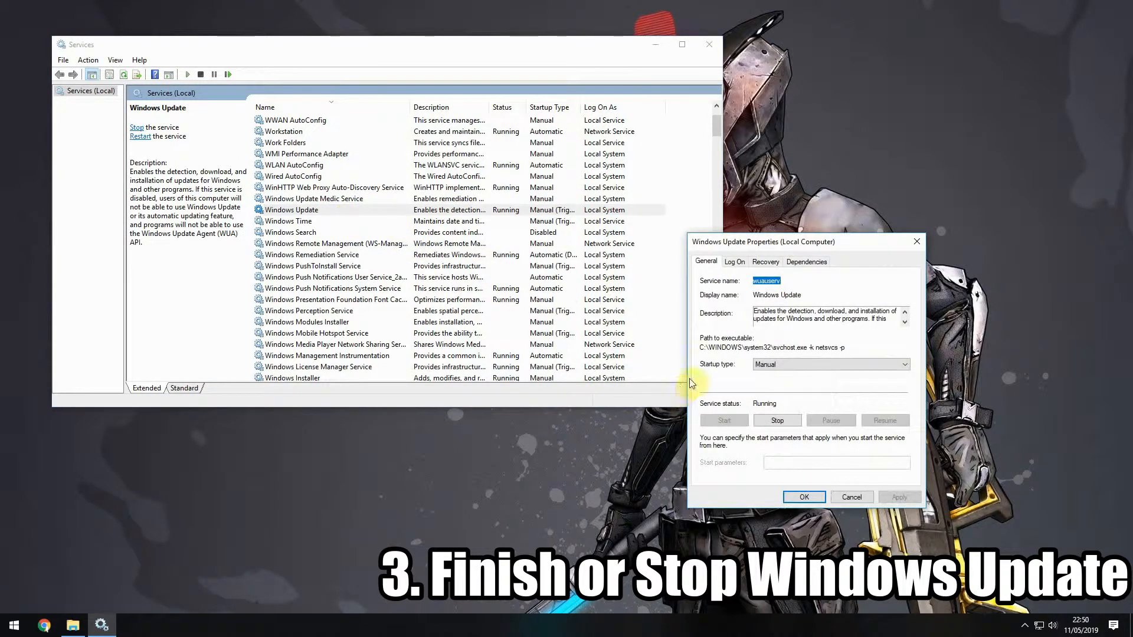
drag(805, 242, 605, 146)
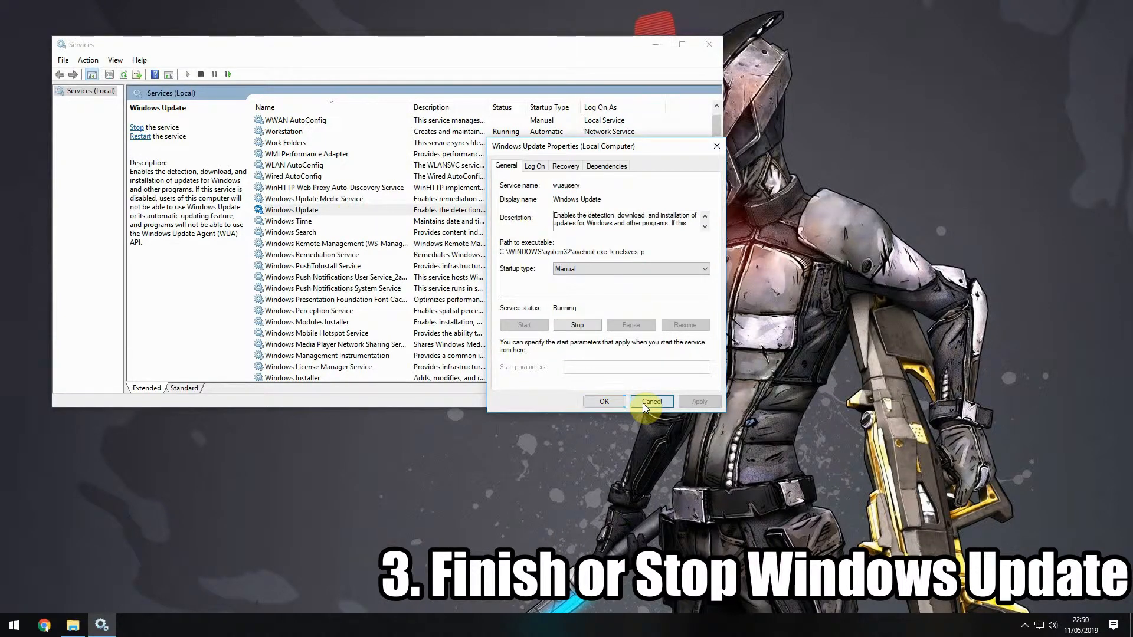
click(645, 404)
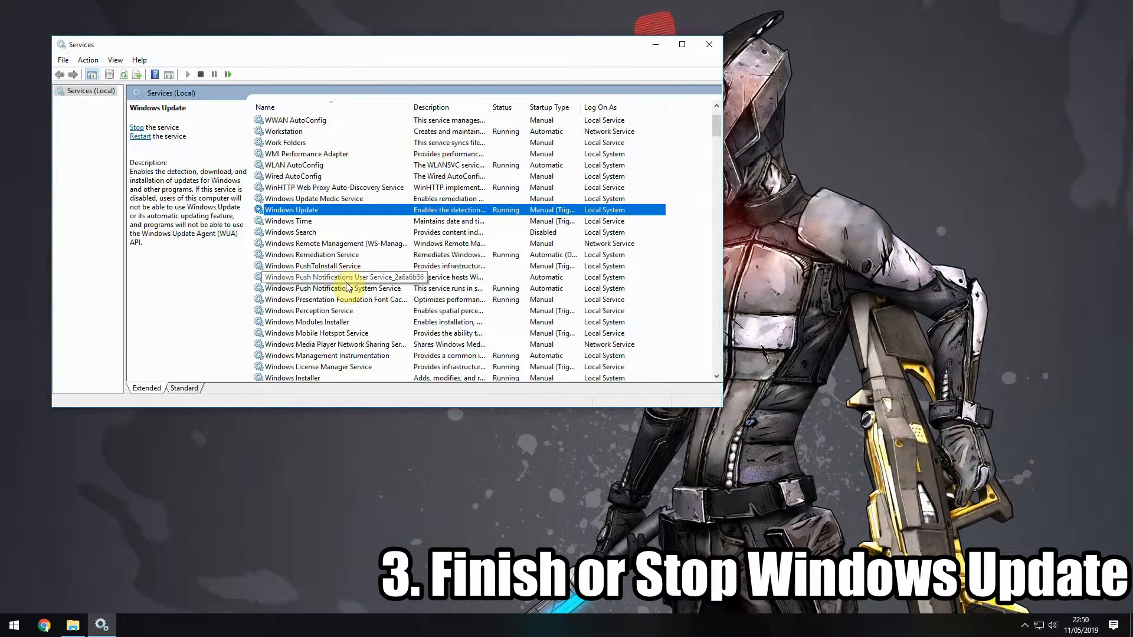
Step: Search the system for "upda" and open the Windows Update settings
key(super)
text(upda)
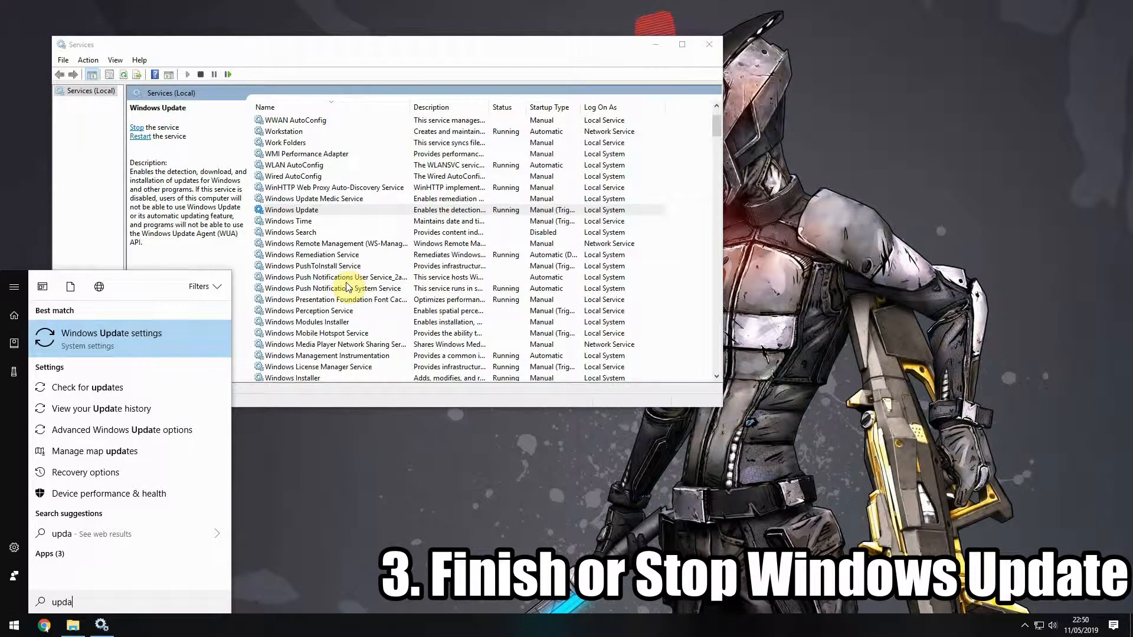
click(179, 341)
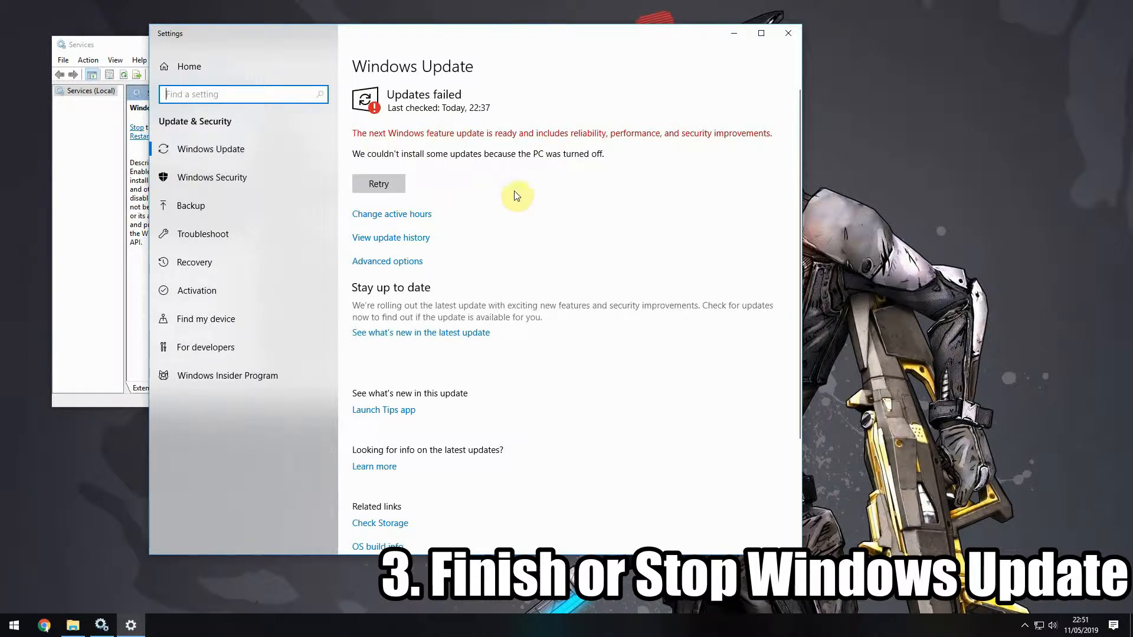
Step: Review the active hours and the advanced update options, including pausing updates, without changing them
click(403, 218)
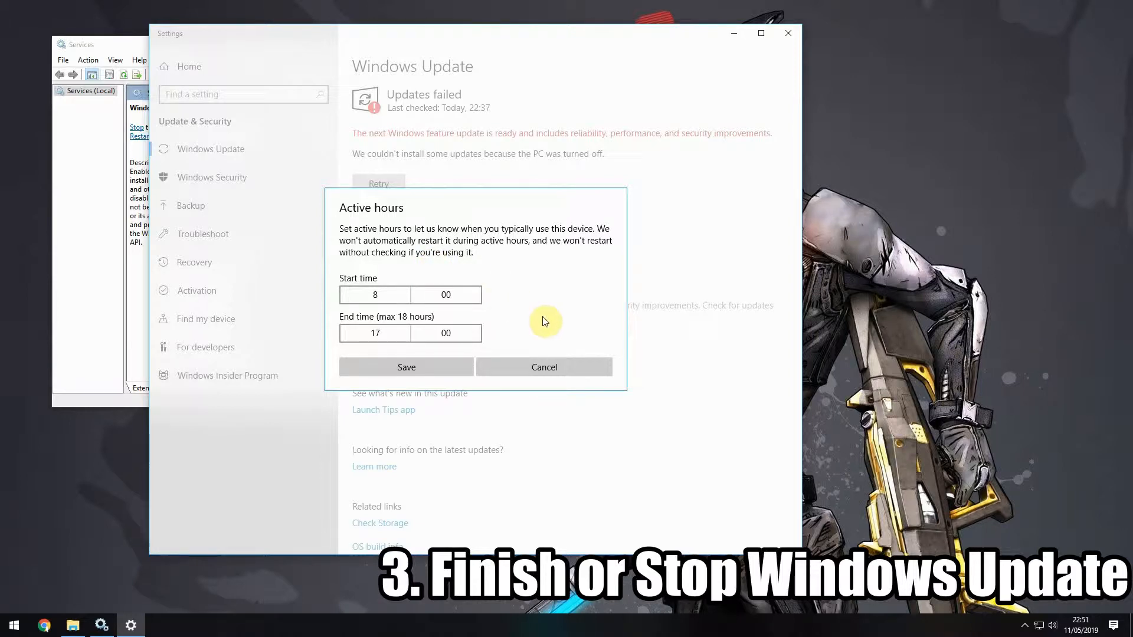
click(546, 369)
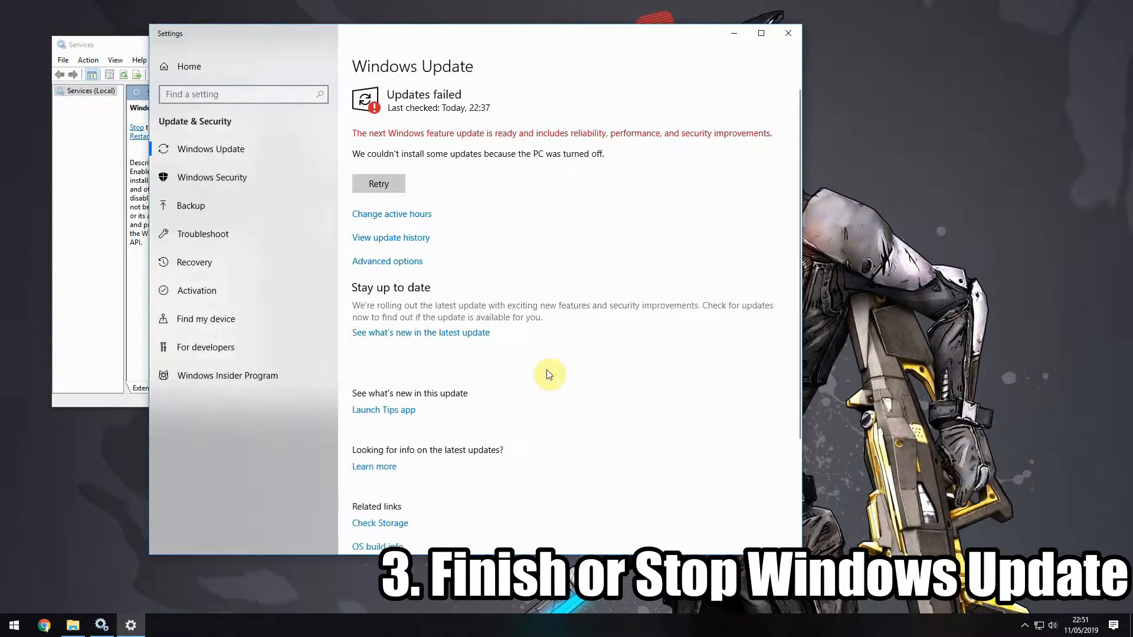
click(399, 263)
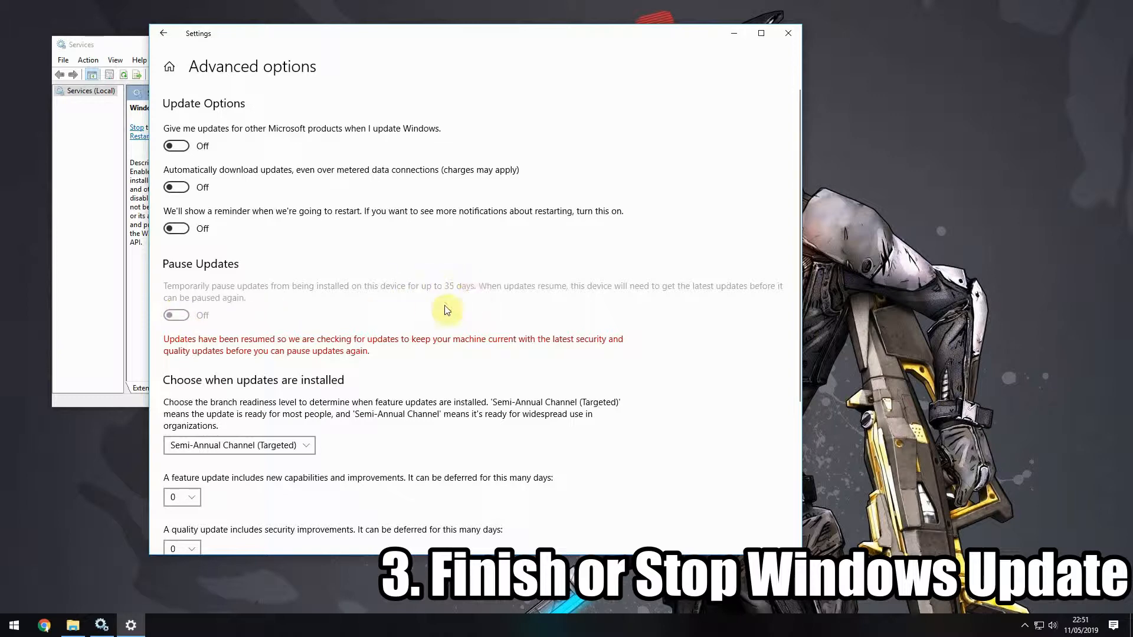
click(163, 33)
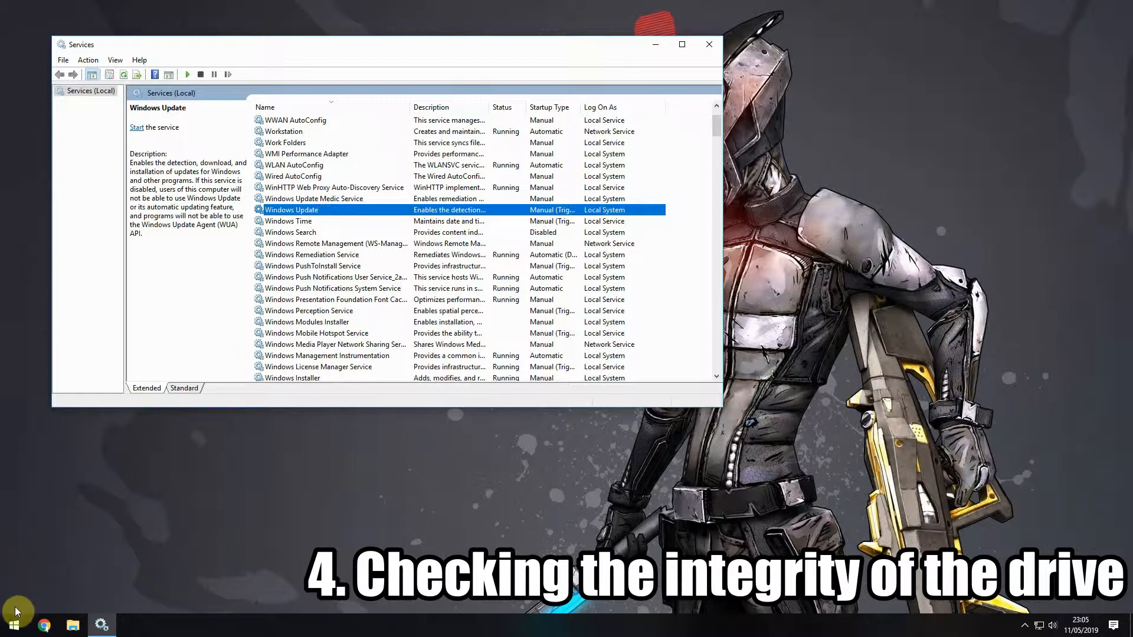
Step: Open Windows PowerShell as administrator and enter the disk check command "chkdsk c: /f"
right_click(15, 624)
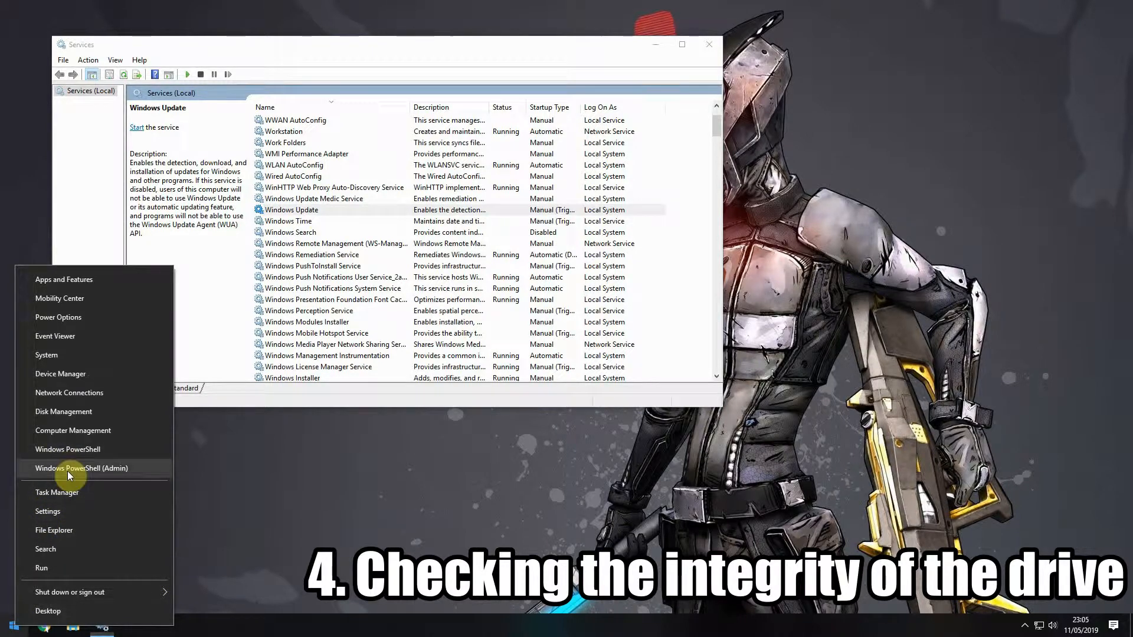
click(123, 472)
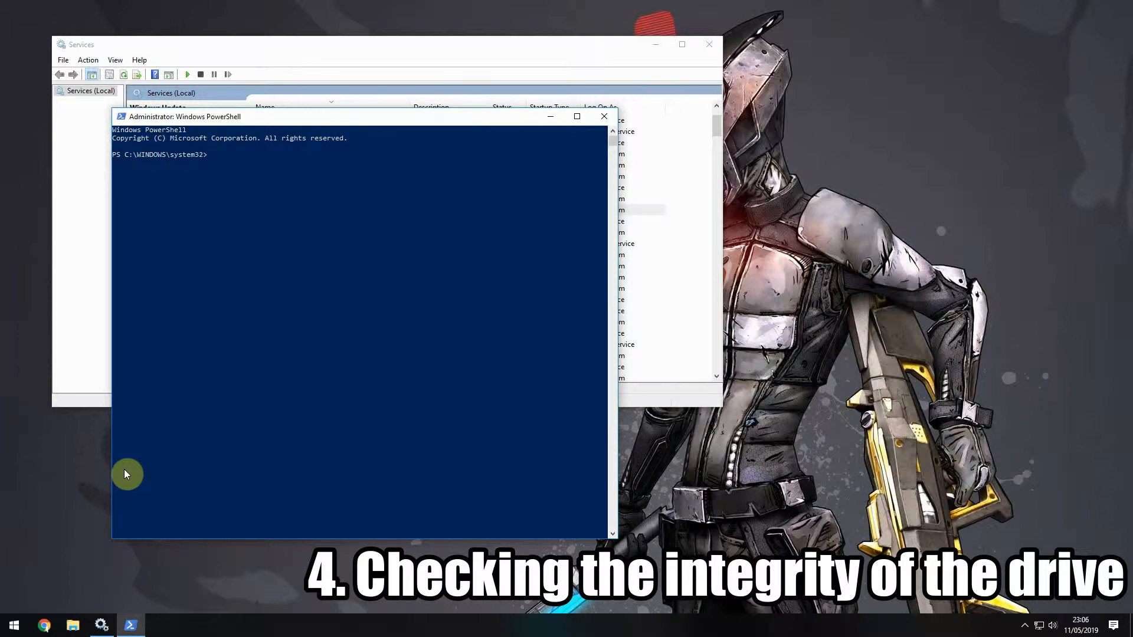
text(chkdsk c)
text(: /f)
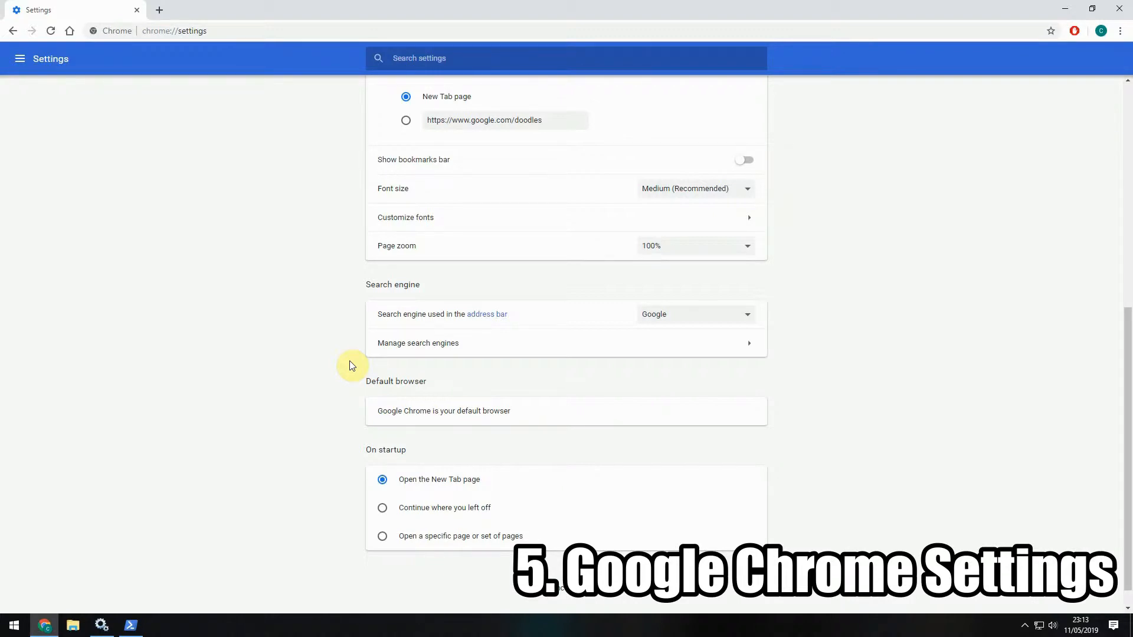
Step: In Chrome, expand the advanced settings and review the System options for background apps and hardware acceleration
click(1120, 31)
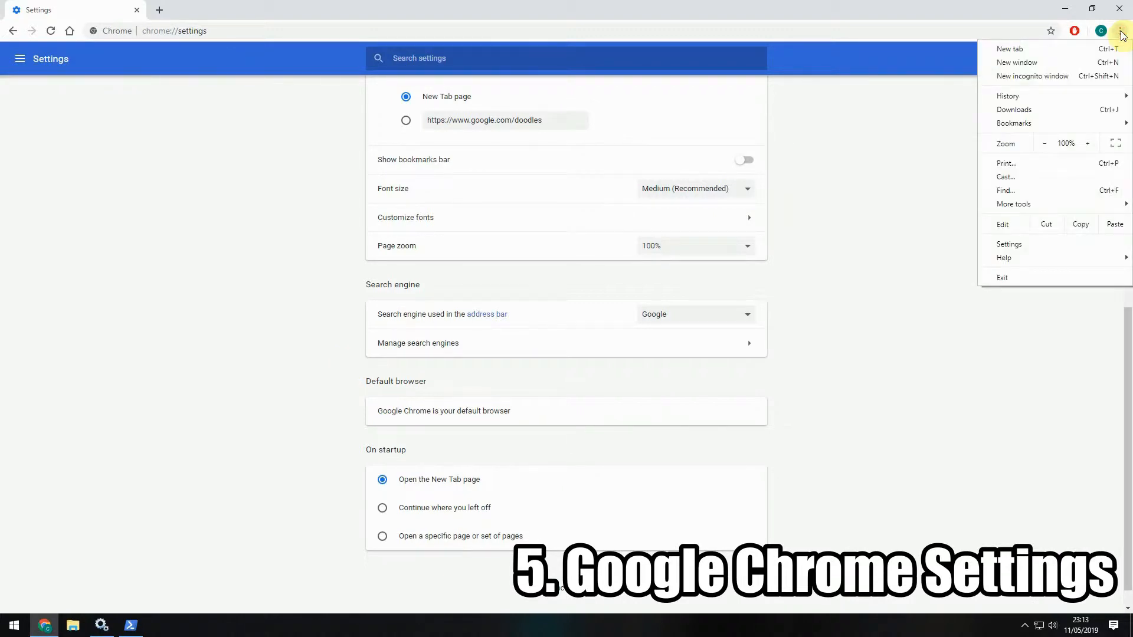
click(908, 304)
scroll(787, 390, down, 1)
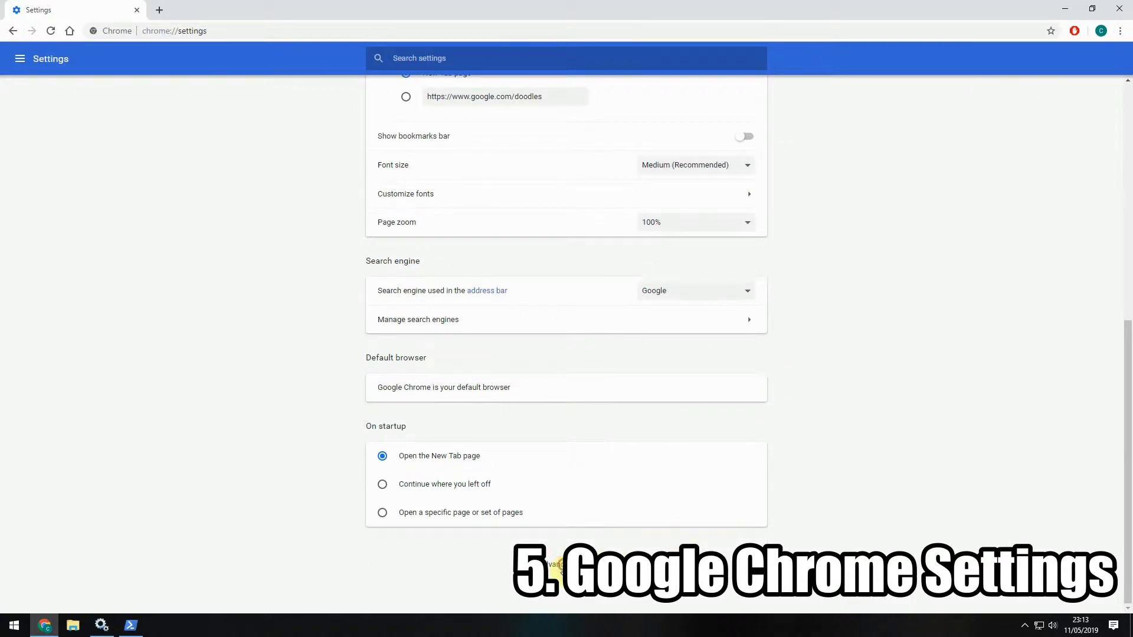
click(556, 565)
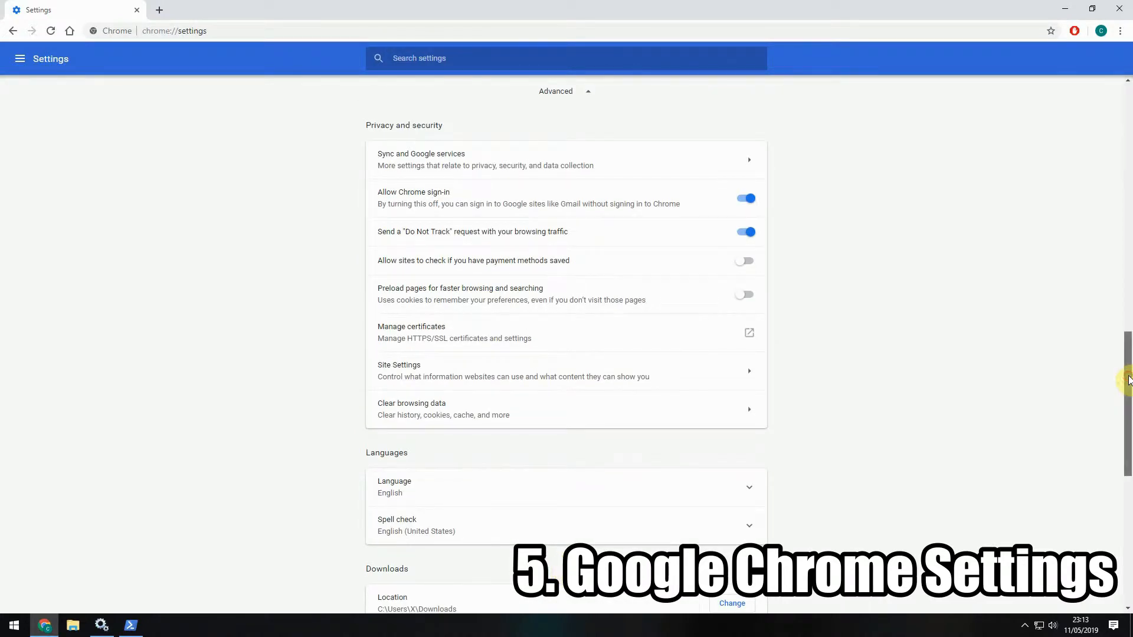
drag(1126, 375, 1112, 543)
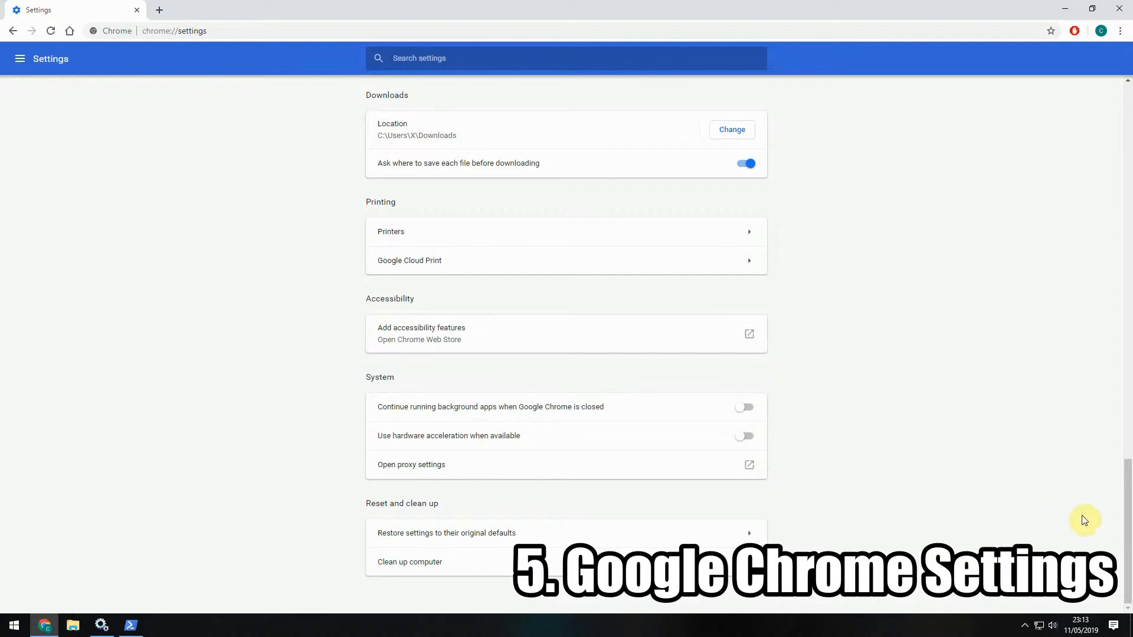
Step: Open Chrome's Site Settings under Privacy and security and view the Flash permission
drag(1128, 534, 1128, 394)
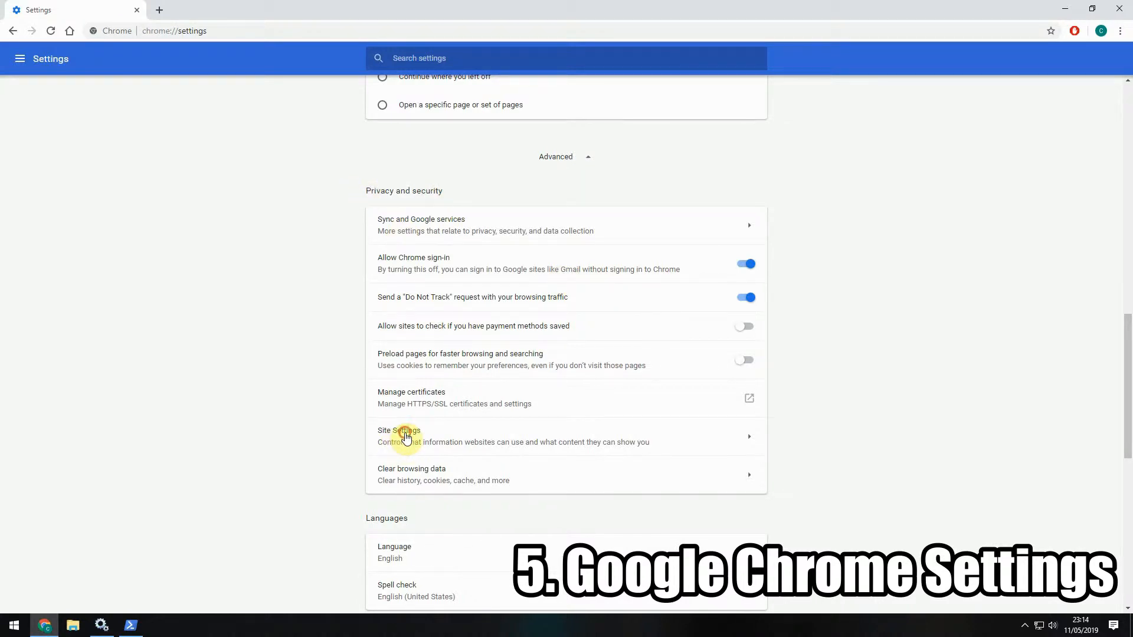
click(405, 435)
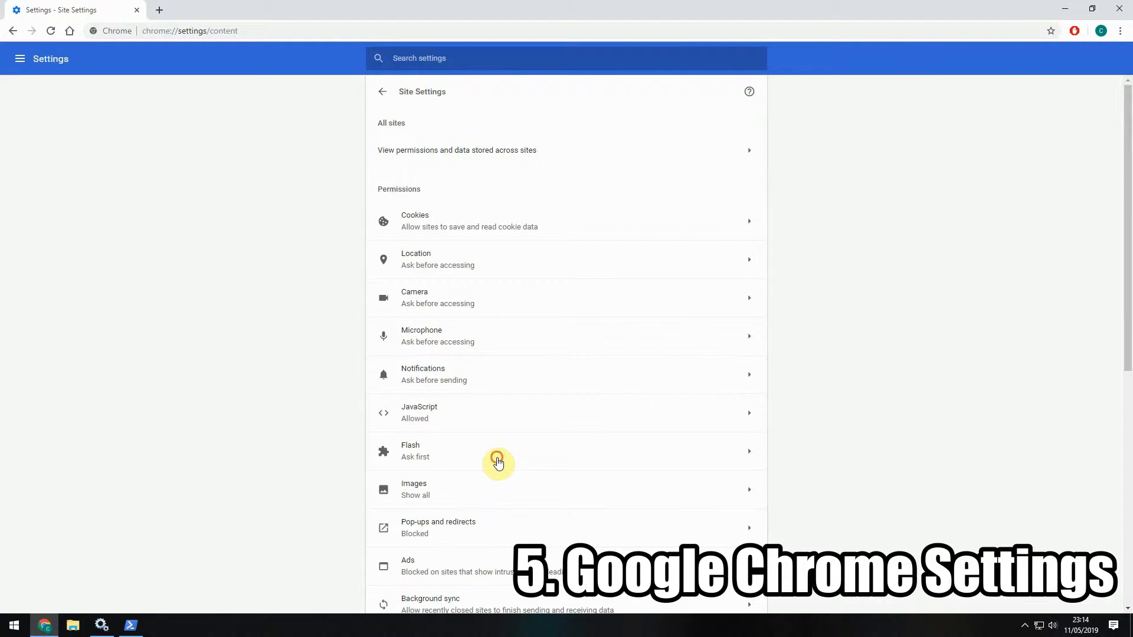
click(499, 465)
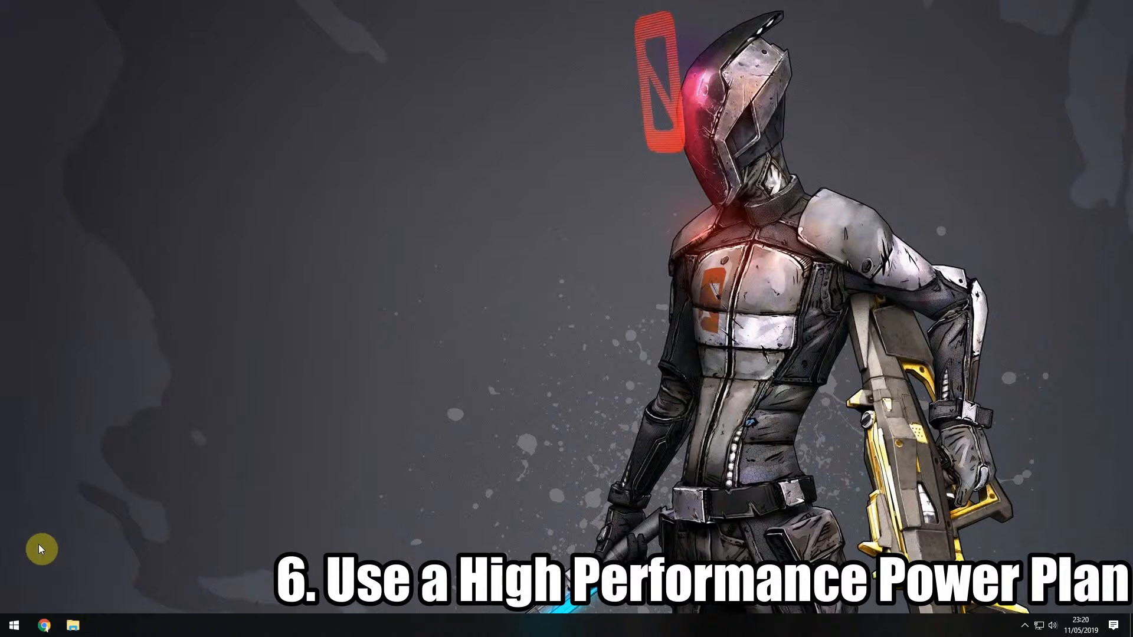
Step: Create a Windows power plan based on High performance, keeping the name My Custom Plan 2 and the suggested display and sleep settings
right_click(14, 631)
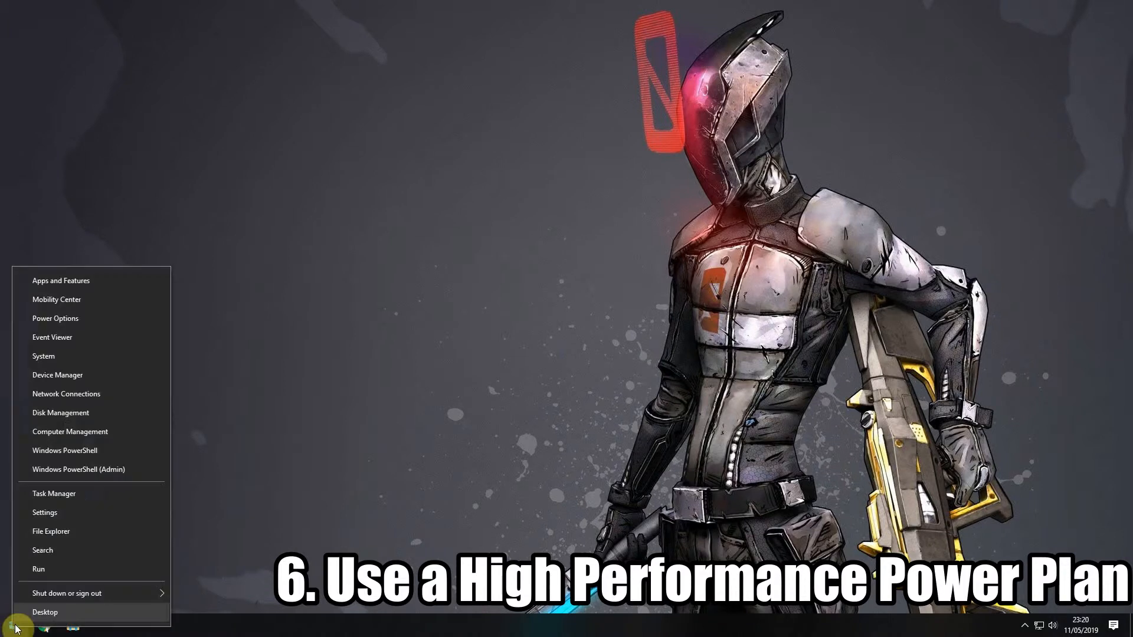
click(83, 319)
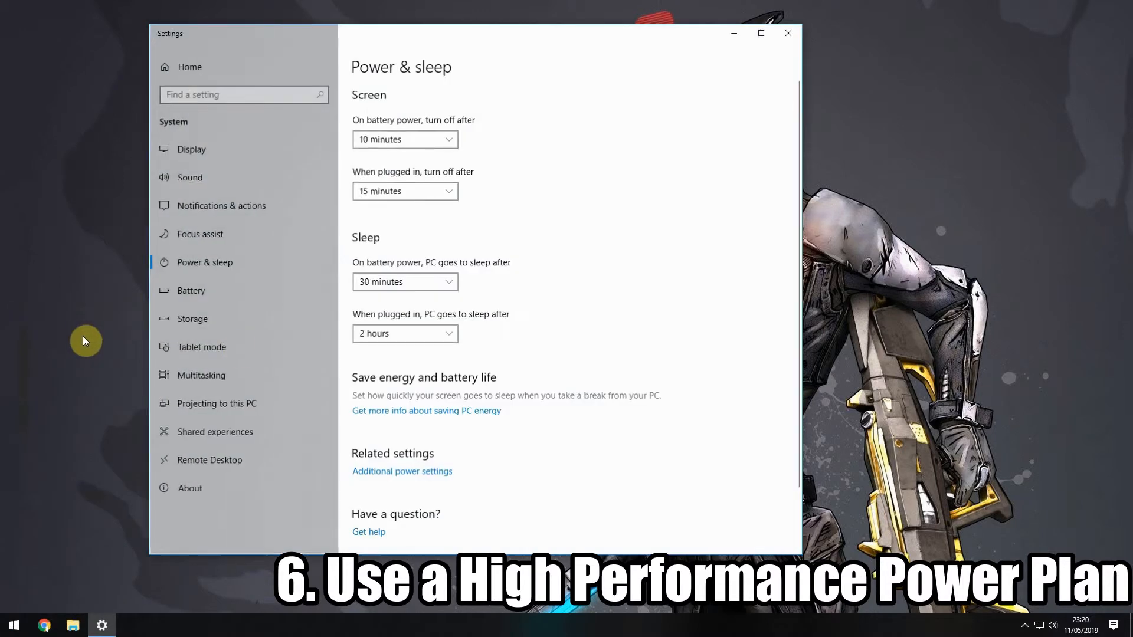
click(378, 472)
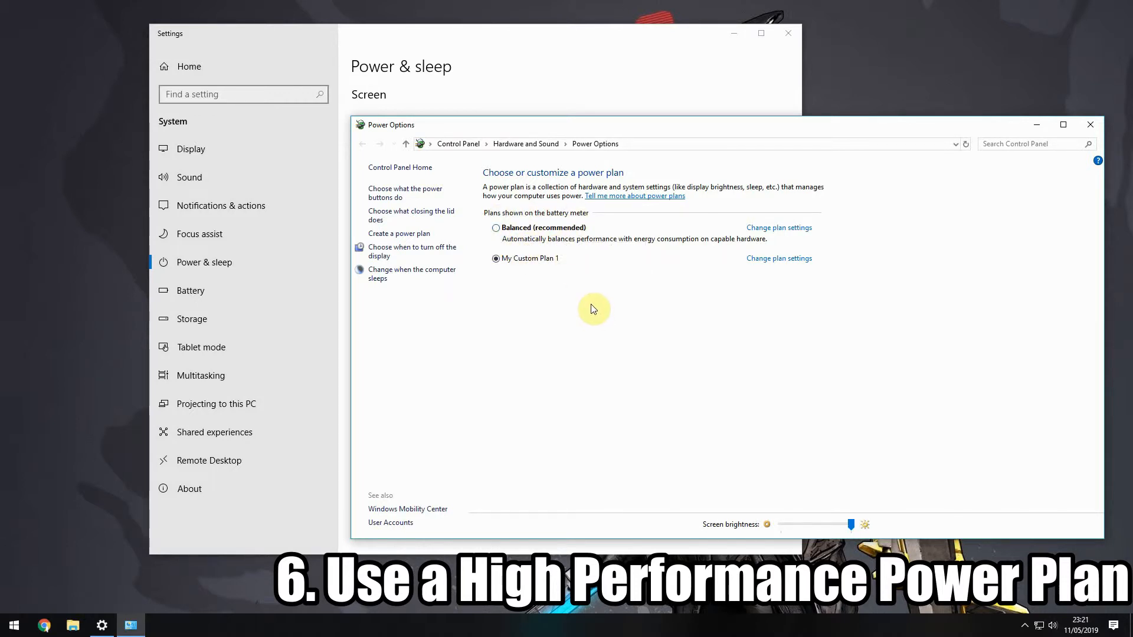
click(416, 234)
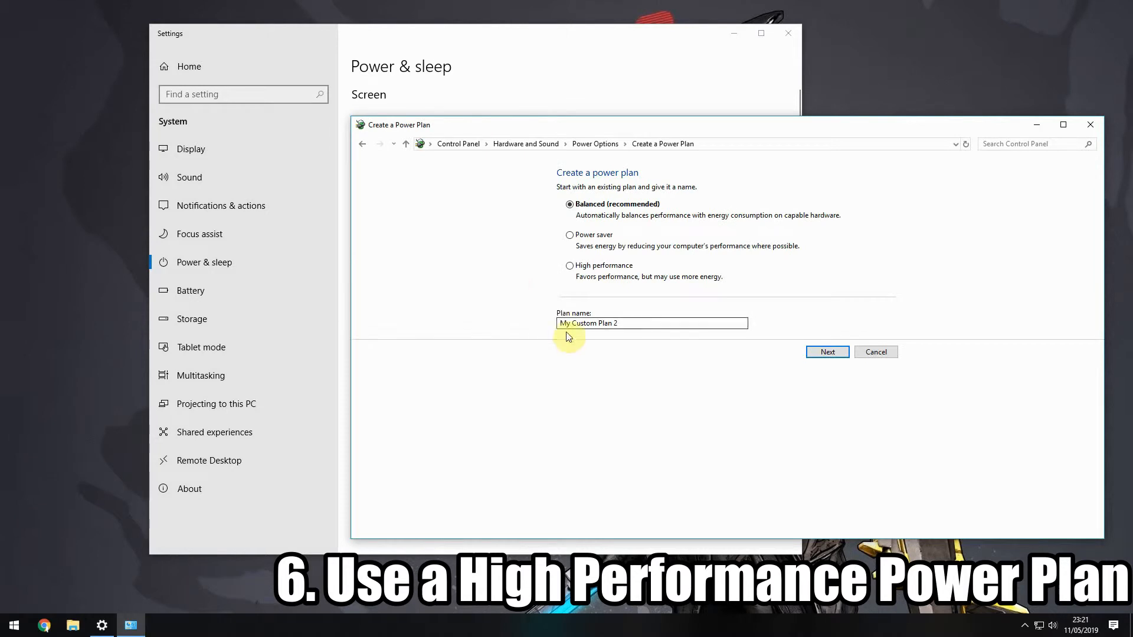
click(577, 270)
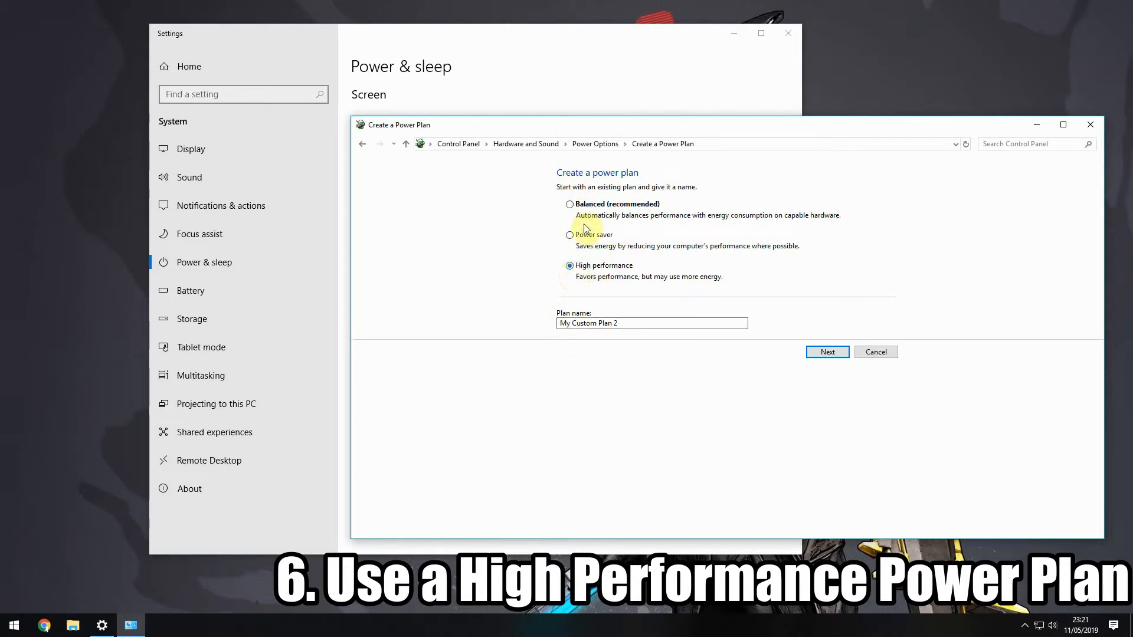
click(831, 352)
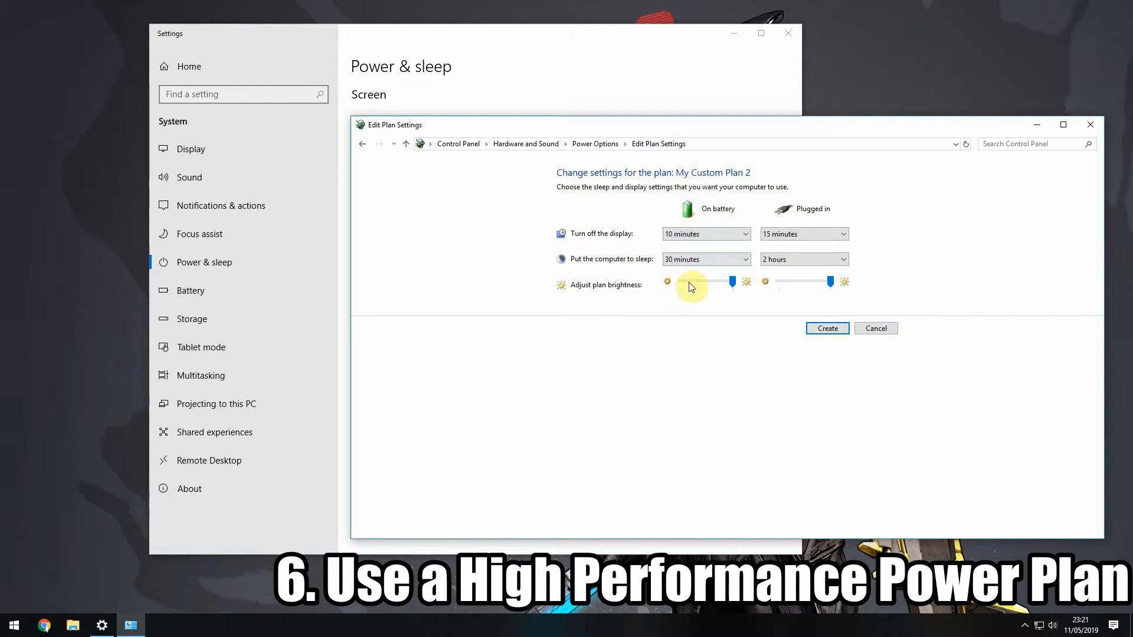
click(827, 328)
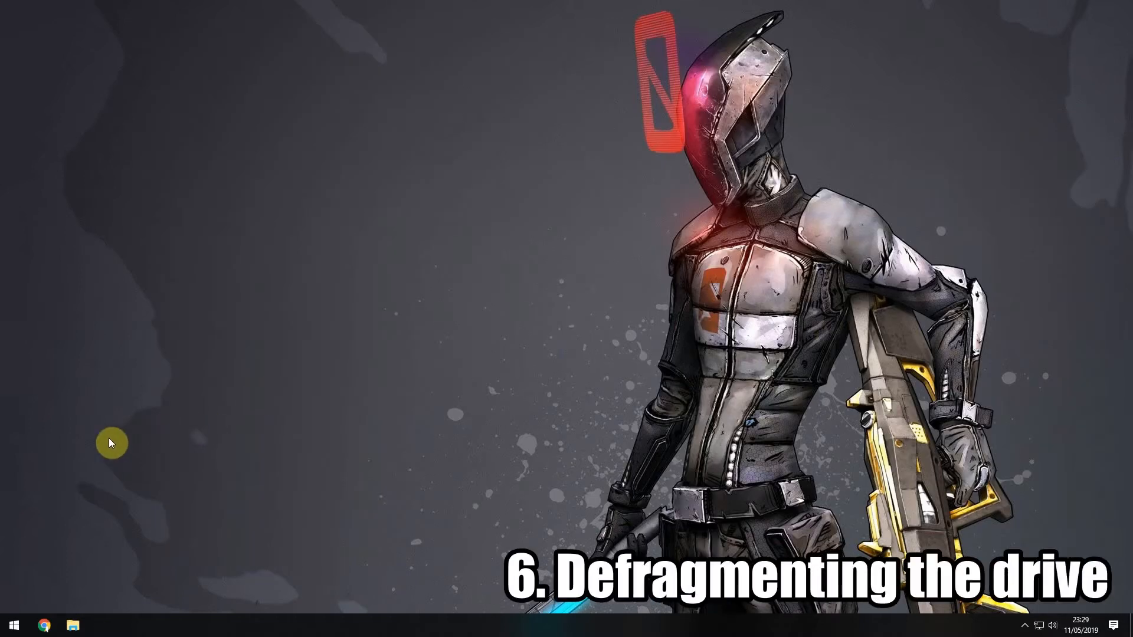
Step: In Disk Management, open the properties of the 52.12 GB Data (E:) volume and show its error-checking and defragmentation tools
right_click(14, 624)
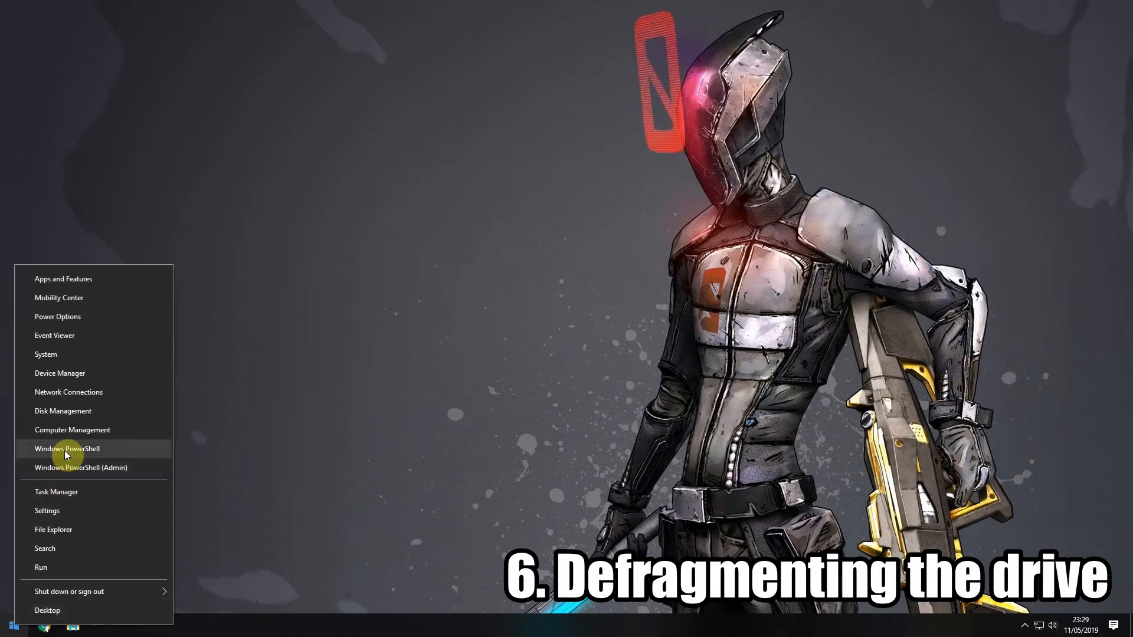
click(72, 412)
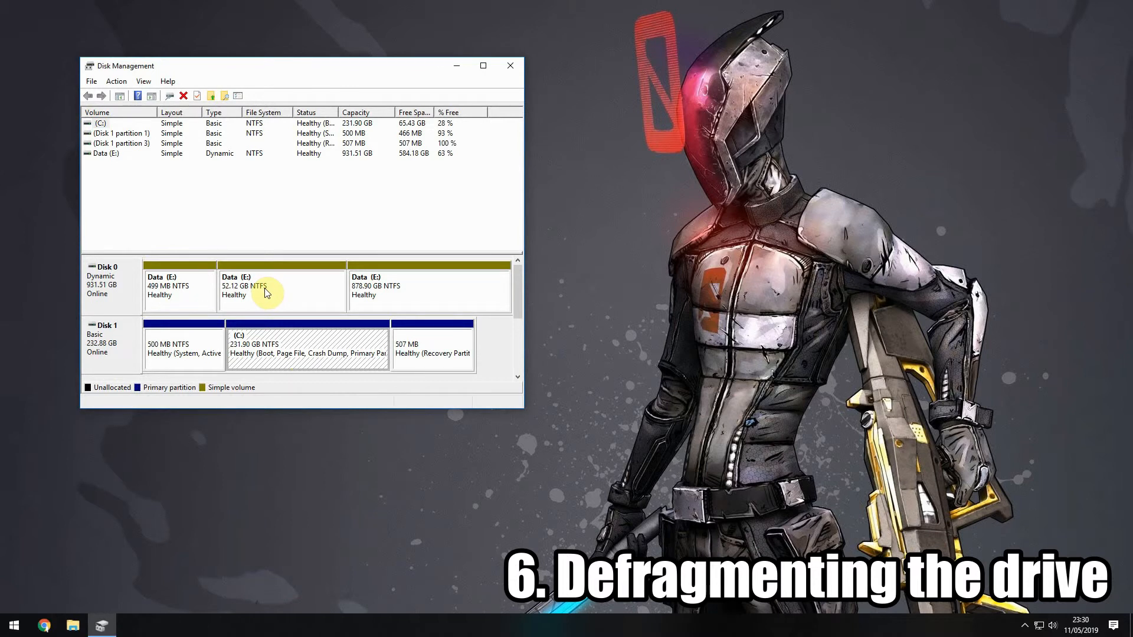
right_click(266, 293)
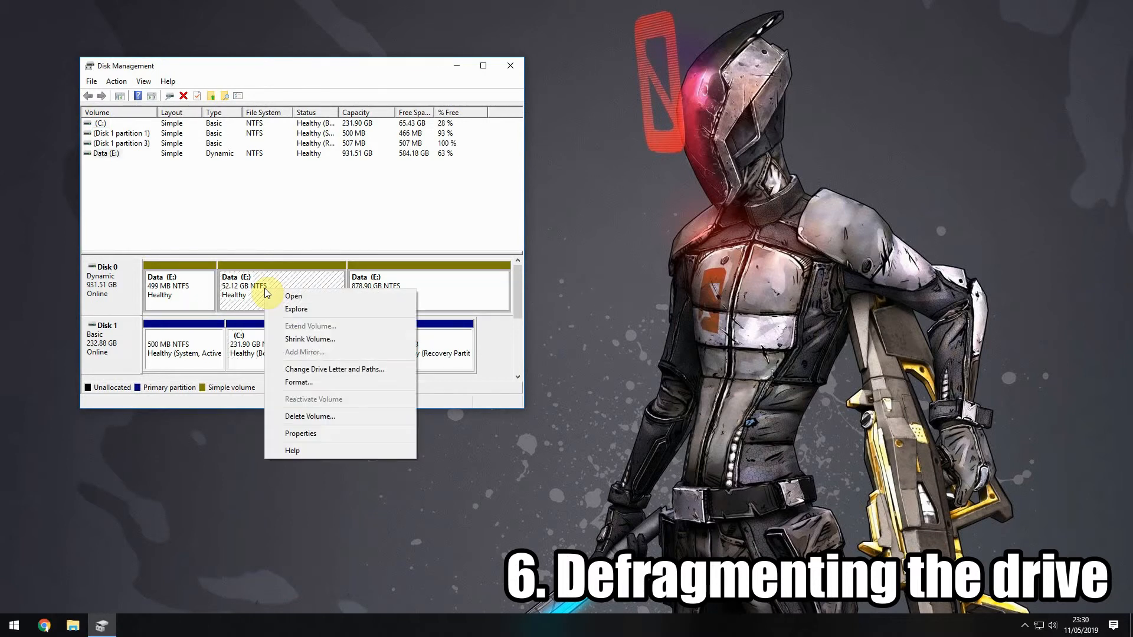
click(314, 437)
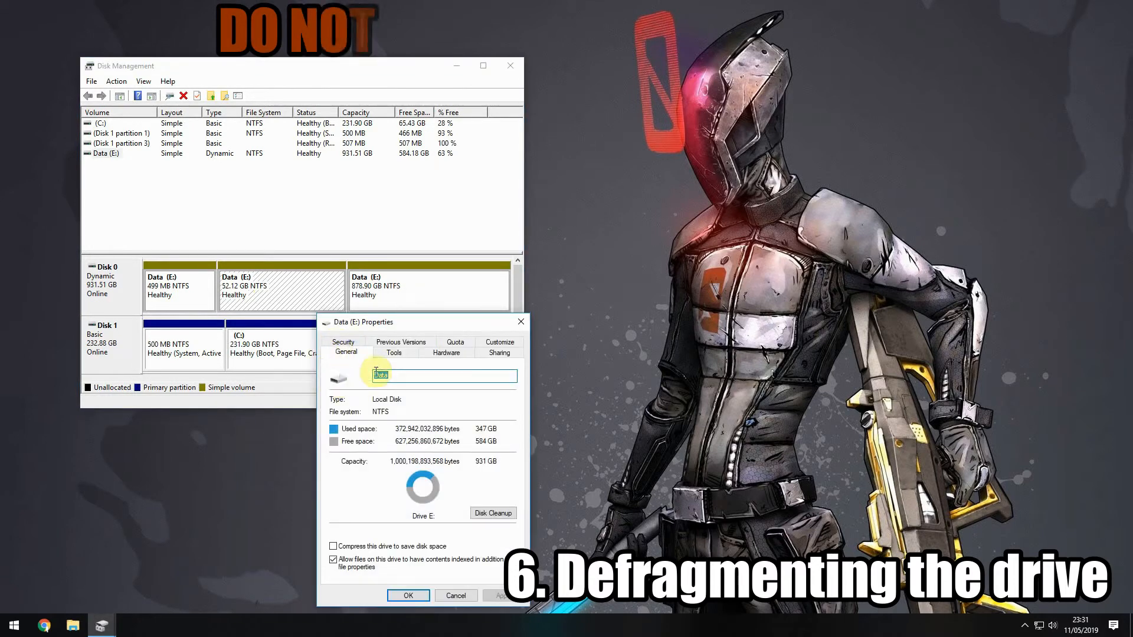
click(397, 354)
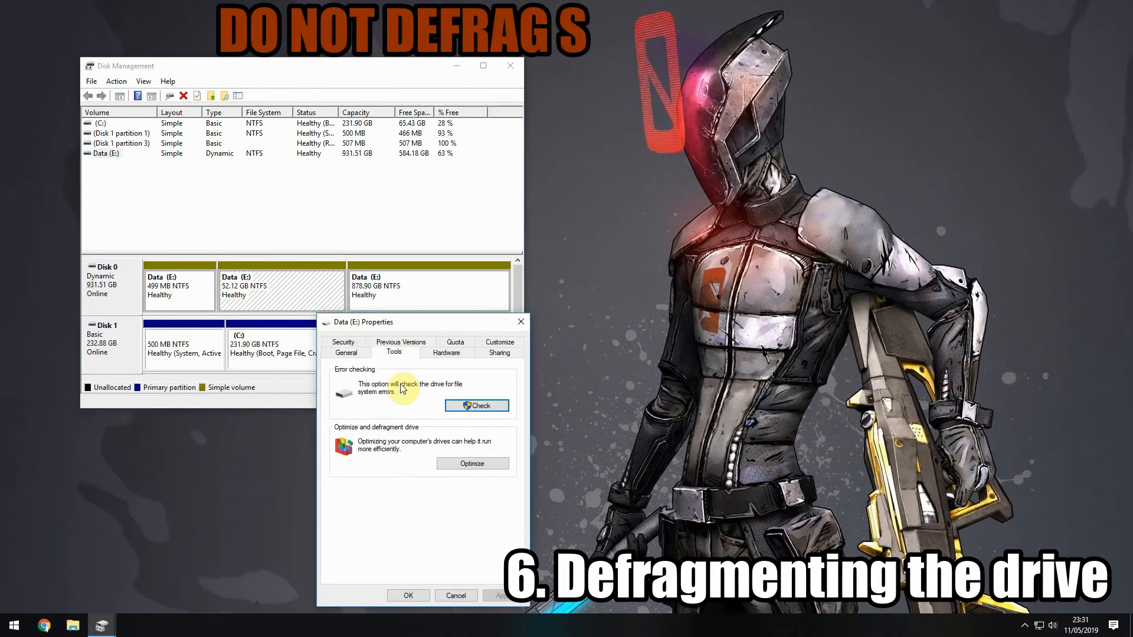